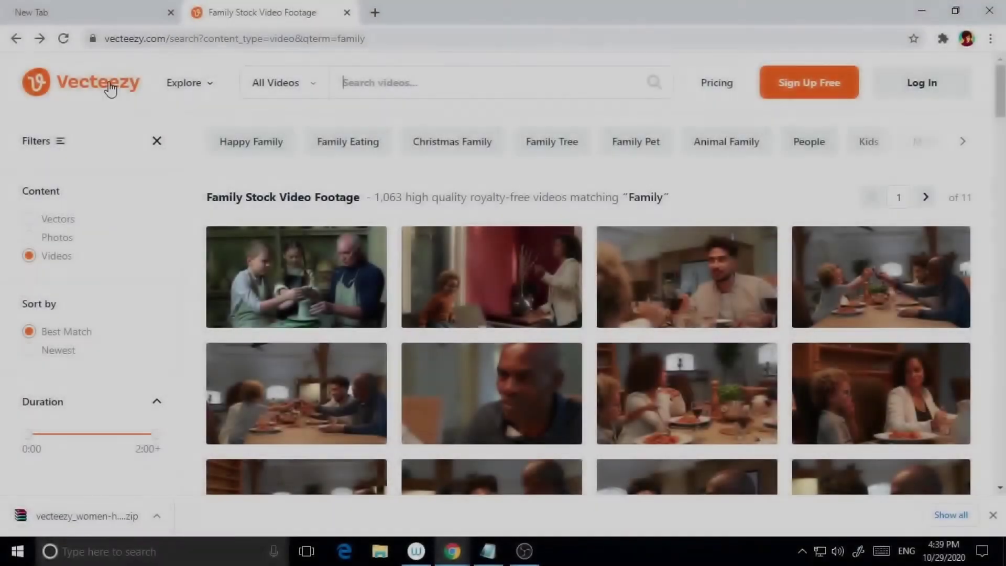
Step: Open the Vecteezy home page and look through its popular, trending and curated image sections
{"action": "left_click", "coordinate": [110, 89]}
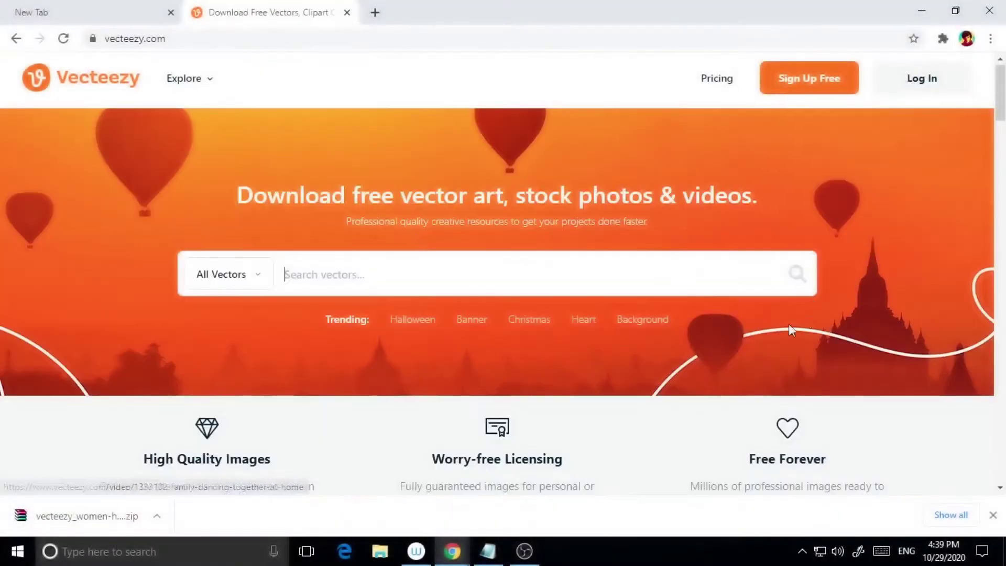
{"action": "scroll", "coordinate": [605, 331], "scroll_direction": "down", "scroll_amount": 4}
{"action": "scroll", "coordinate": [613, 330], "scroll_direction": "up", "scroll_amount": 4}
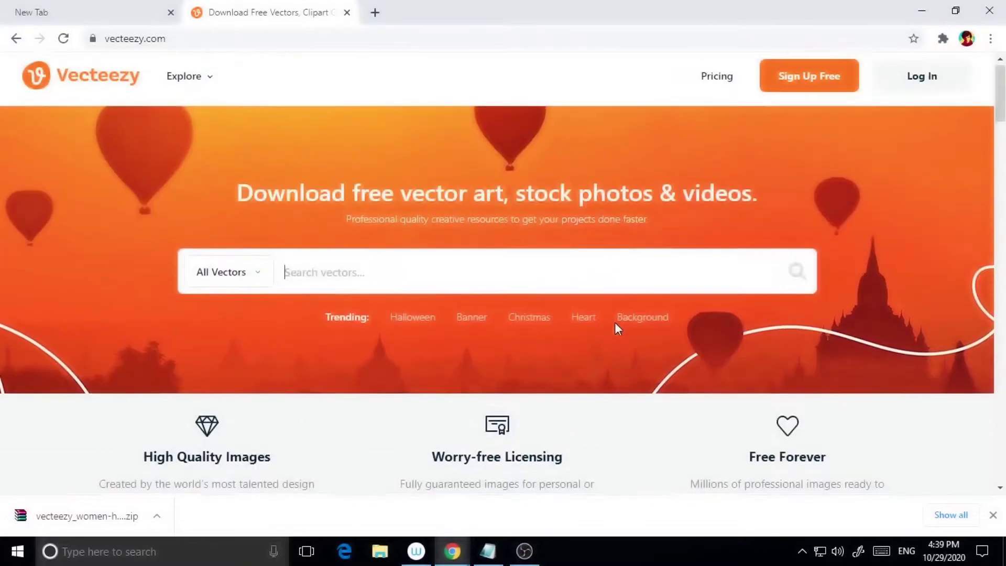
{"action": "scroll", "coordinate": [616, 328], "scroll_direction": "down", "scroll_amount": 1}
{"action": "scroll", "coordinate": [617, 327], "scroll_direction": "down", "scroll_amount": 10}
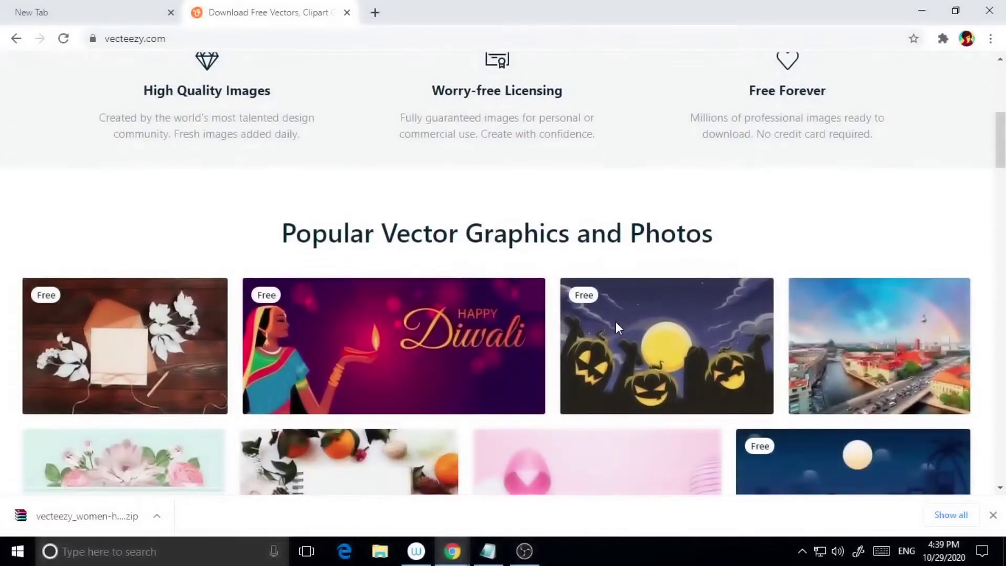
{"action": "scroll", "coordinate": [618, 327], "scroll_direction": "down", "scroll_amount": 9}
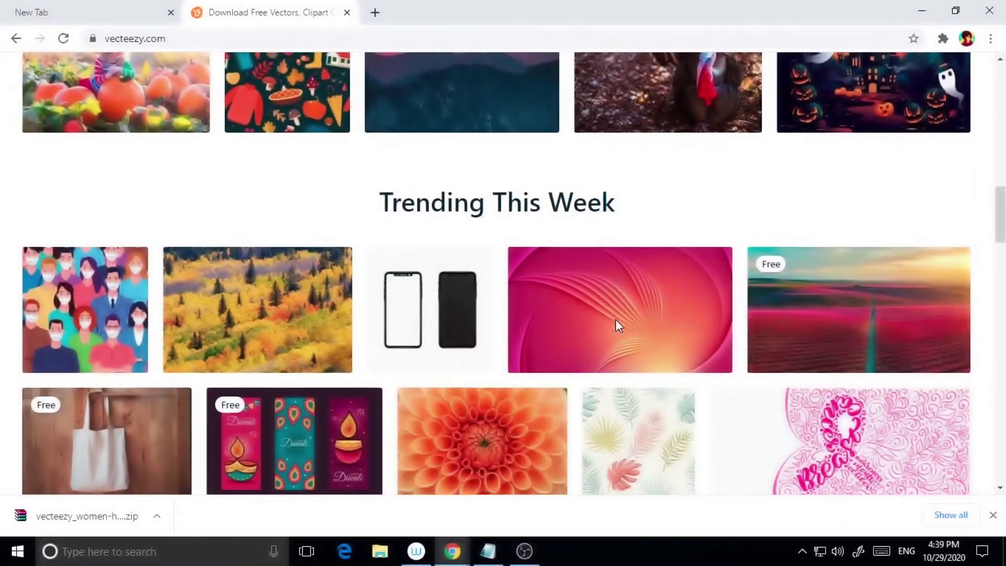
{"action": "scroll", "coordinate": [619, 326], "scroll_direction": "down", "scroll_amount": 9}
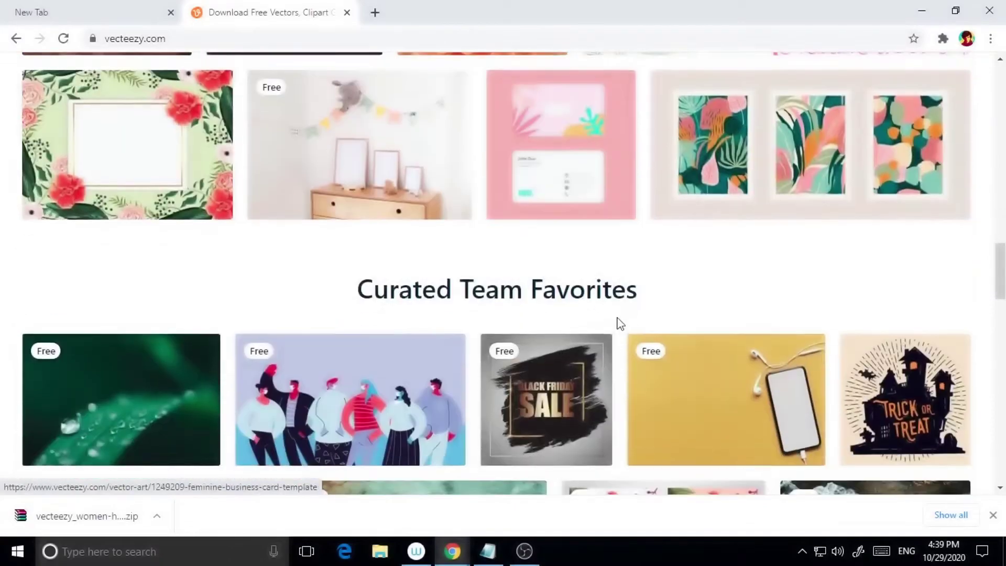
{"action": "scroll", "coordinate": [619, 321], "scroll_direction": "down", "scroll_amount": 4}
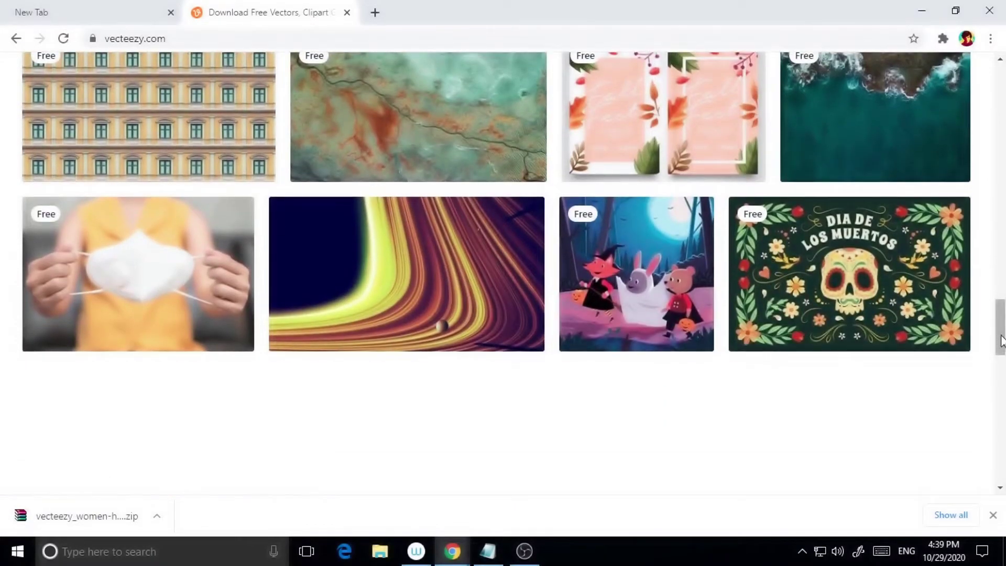
{"action": "left_click_drag", "start_coordinate": [1001, 341], "coordinate": [1001, 309]}
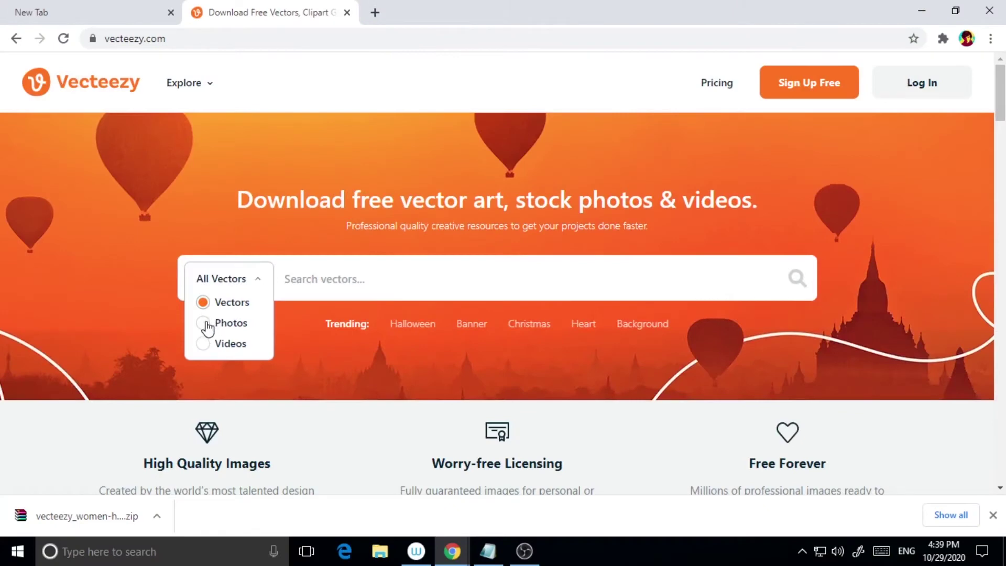
Step: Switch the home page search category to Photos and run the search without a search term
{"action": "left_click", "coordinate": [205, 323]}
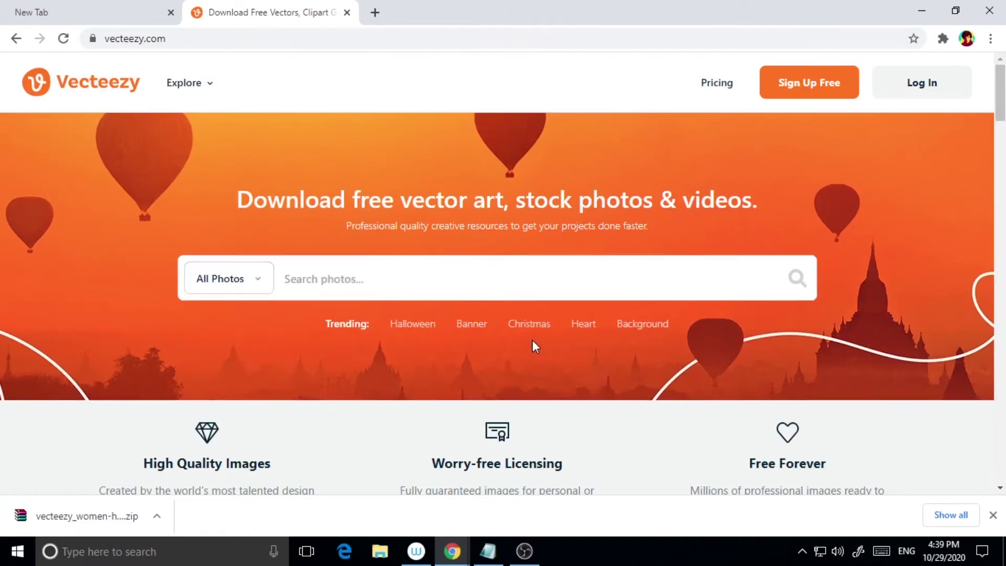
{"action": "left_click", "coordinate": [802, 286]}
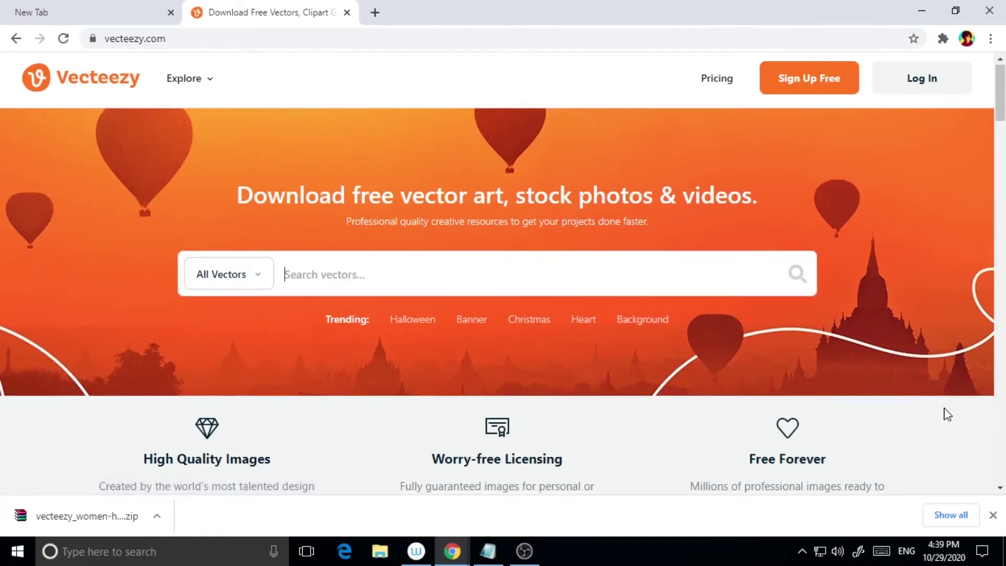
{"action": "scroll", "coordinate": [555, 390], "scroll_direction": "down", "scroll_amount": 8}
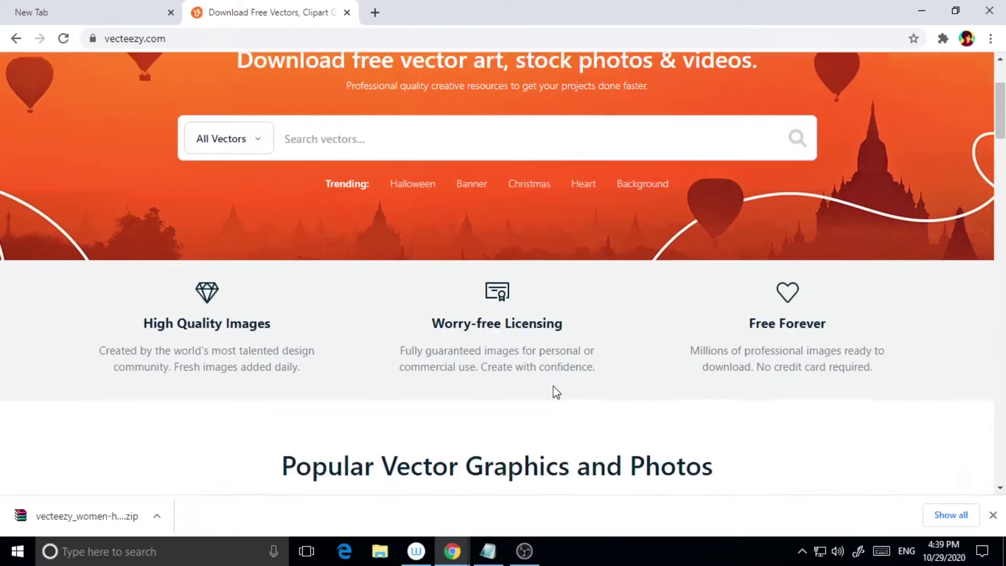
{"action": "scroll", "coordinate": [555, 387], "scroll_direction": "up", "scroll_amount": 8}
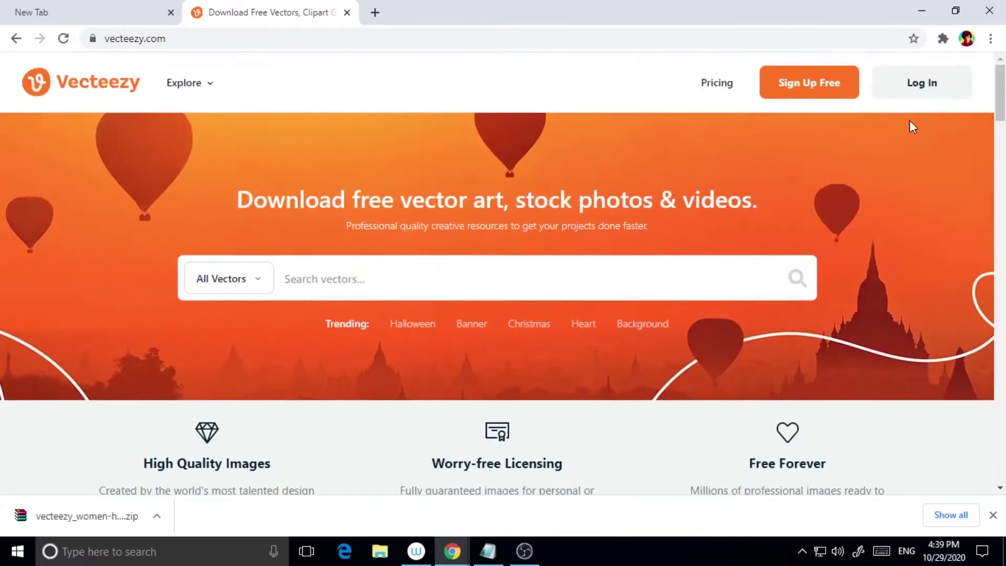
Step: View the free sign-up form and the login form, closing each one
{"action": "left_click", "coordinate": [811, 94]}
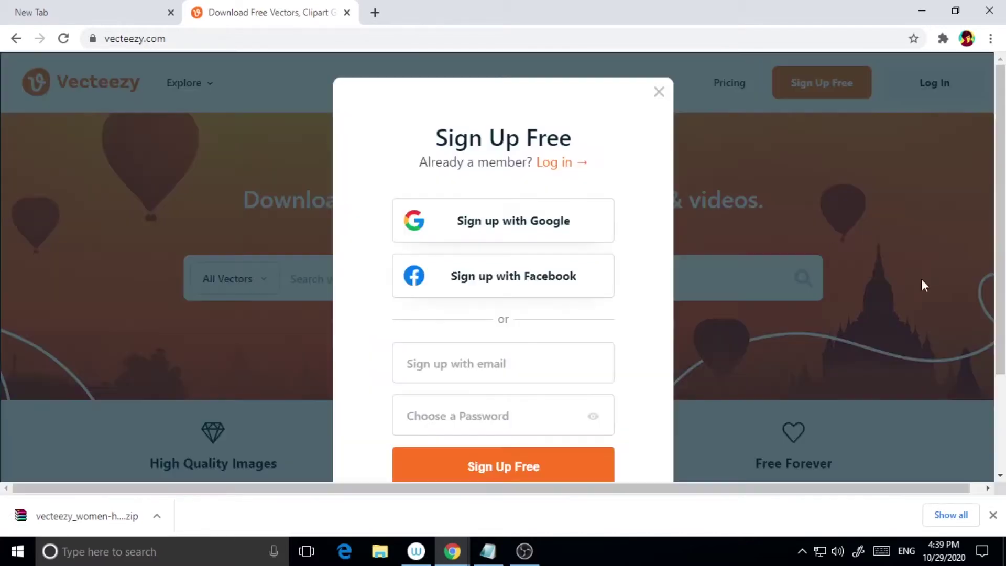
{"action": "left_click", "coordinate": [659, 94]}
{"action": "left_click", "coordinate": [917, 94]}
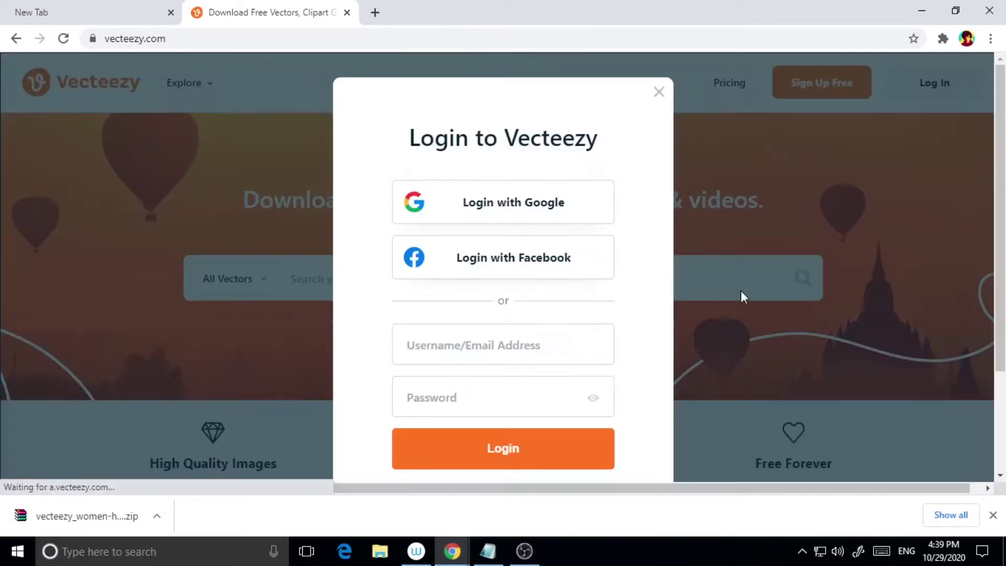
{"action": "left_click", "coordinate": [659, 92]}
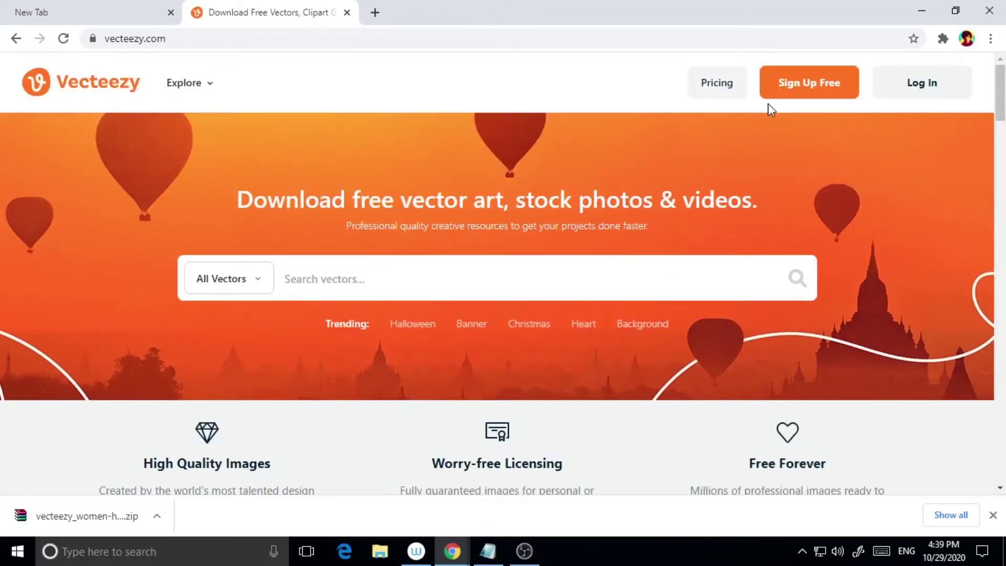
Step: Examine the image subscription plans on the pricing page and return to the home page
{"action": "left_click", "coordinate": [715, 90]}
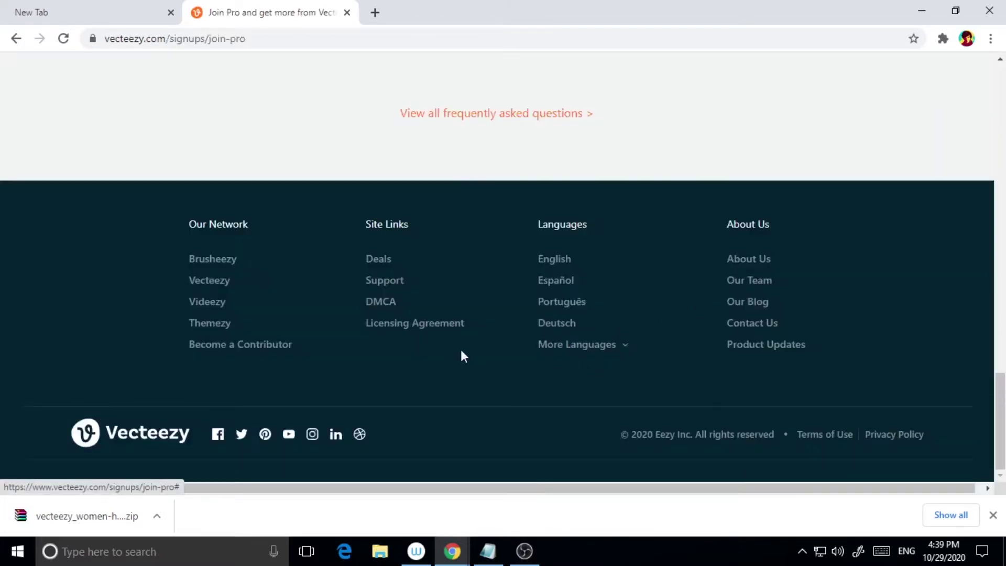
{"action": "scroll", "coordinate": [502, 337], "scroll_direction": "up", "scroll_amount": 7}
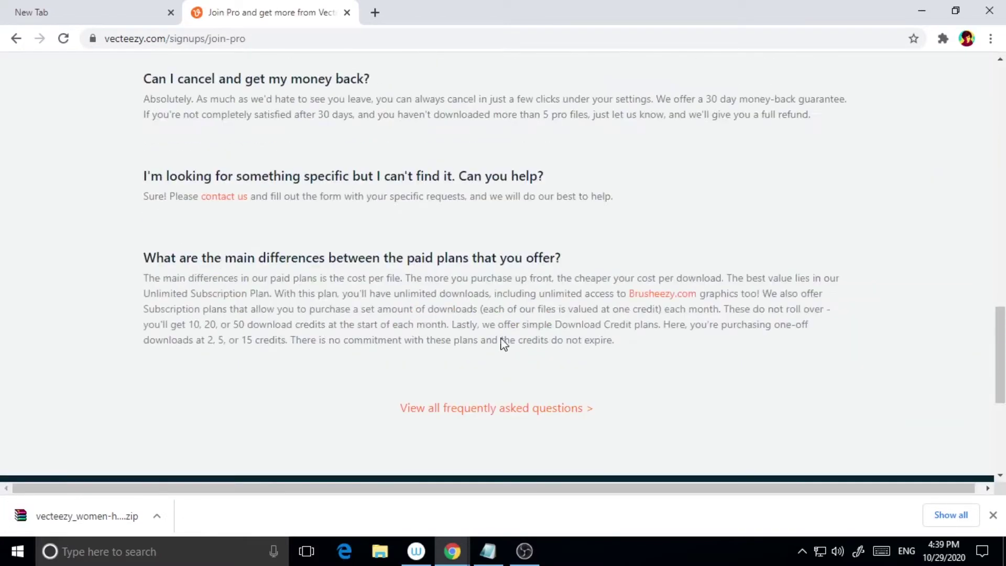
{"action": "scroll", "coordinate": [521, 344], "scroll_direction": "up", "scroll_amount": 10}
{"action": "scroll", "coordinate": [520, 343], "scroll_direction": "down", "scroll_amount": 3}
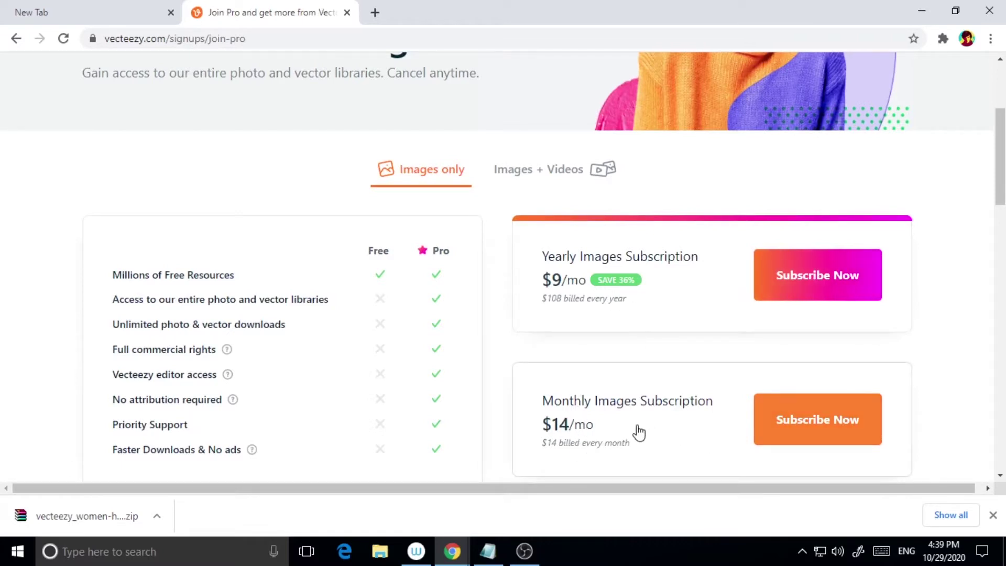
{"action": "scroll", "coordinate": [917, 385], "scroll_direction": "down", "scroll_amount": 1}
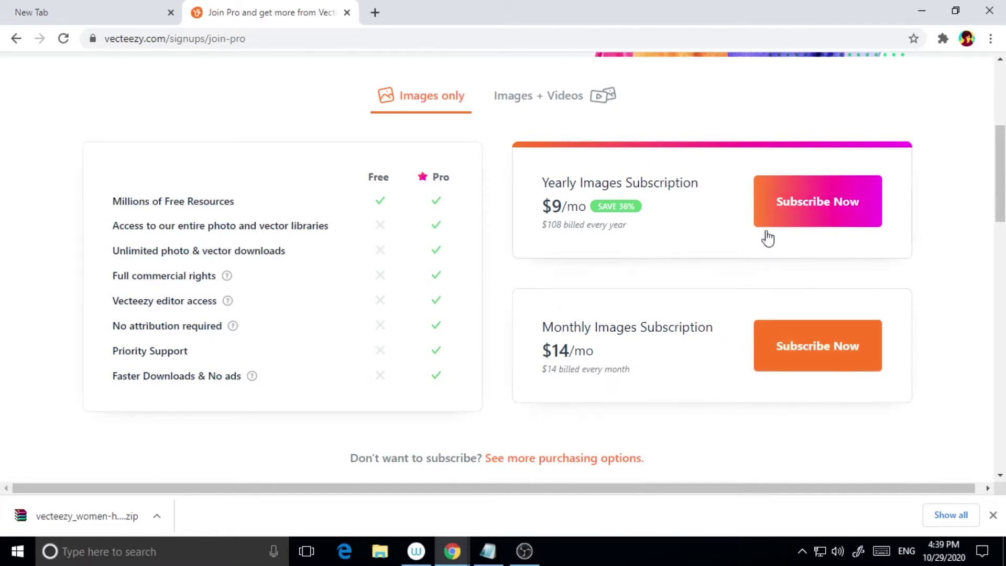
{"action": "scroll", "coordinate": [892, 293], "scroll_direction": "up", "scroll_amount": 4}
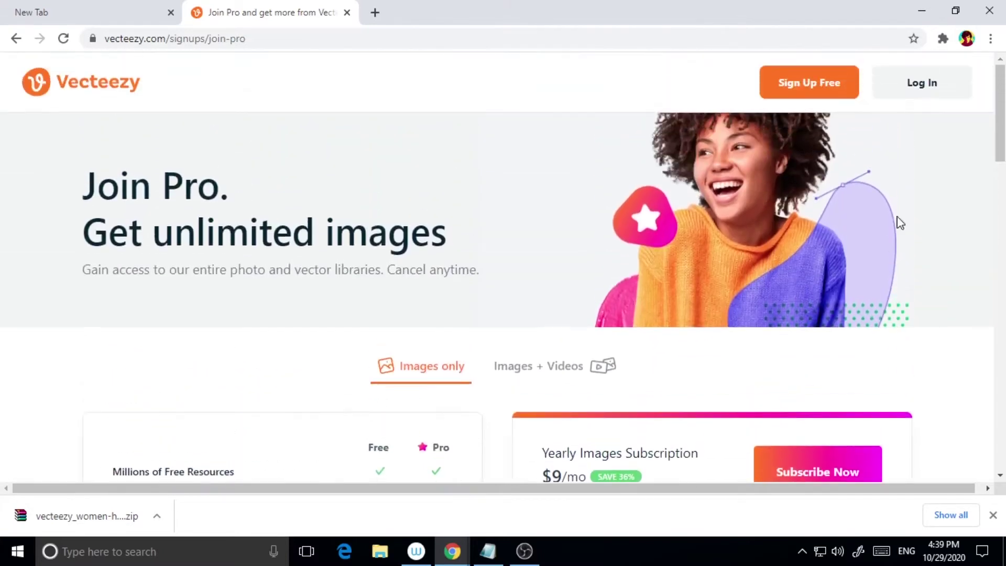
{"action": "left_click", "coordinate": [16, 41]}
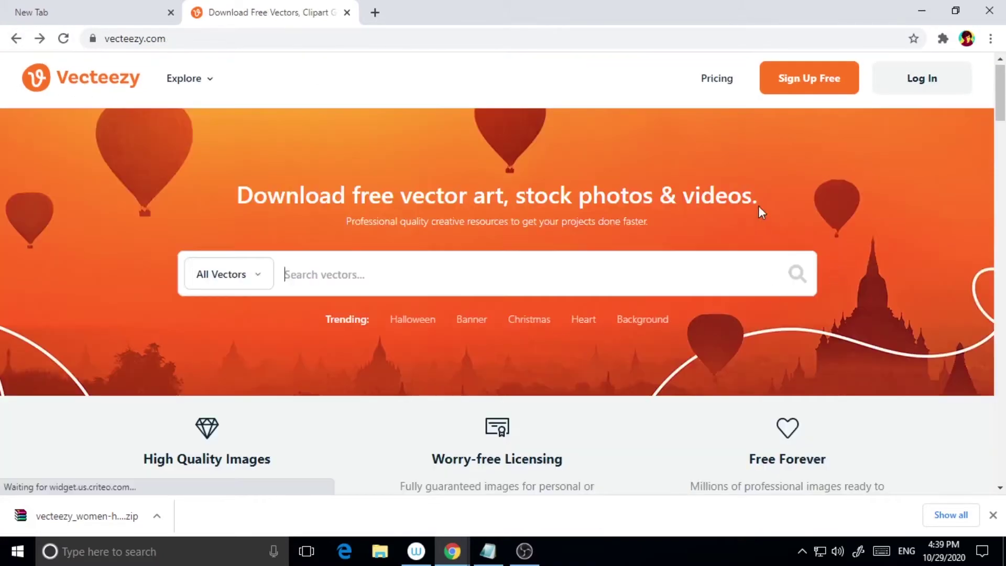
Step: Set the home page search category to Videos
{"action": "scroll", "coordinate": [575, 283], "scroll_direction": "down", "scroll_amount": 4}
{"action": "scroll", "coordinate": [577, 311], "scroll_direction": "up", "scroll_amount": 4}
{"action": "left_click", "coordinate": [257, 277]}
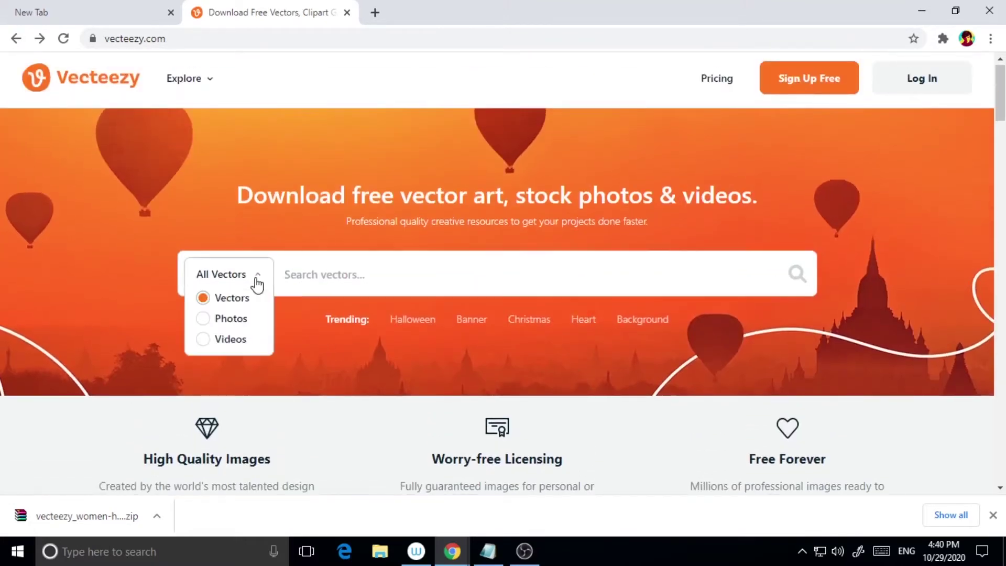
{"action": "left_click", "coordinate": [222, 341]}
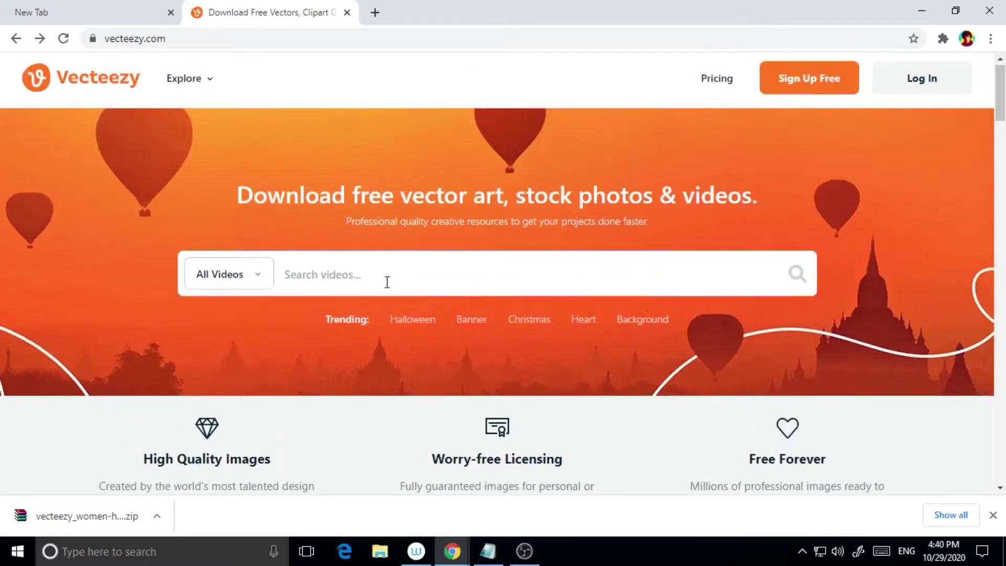
Step: Browse the trending Halloween vectors and view the Bright Sugar Skull Vector Illustration's page before going back
{"action": "left_click", "coordinate": [411, 320]}
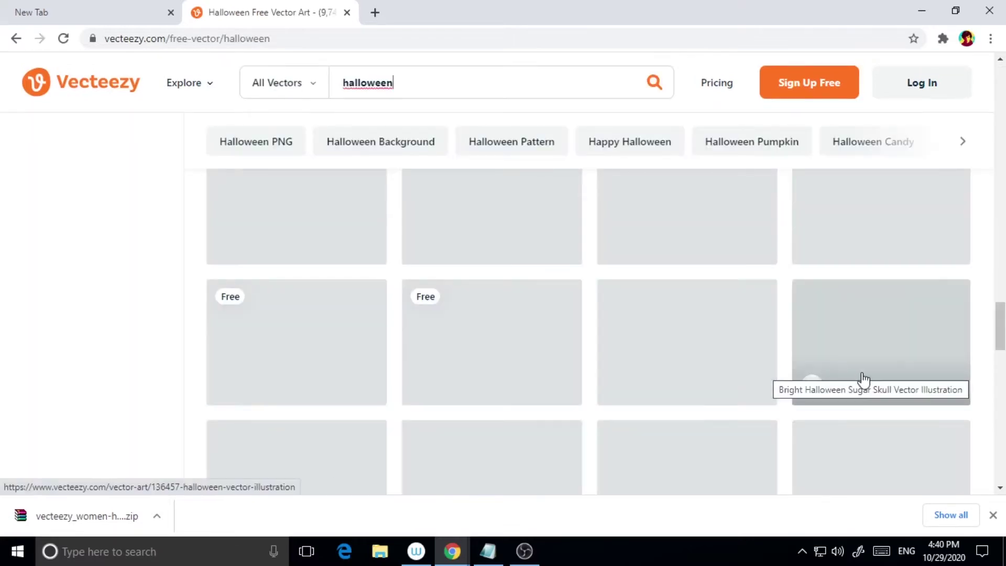
{"action": "scroll", "coordinate": [833, 384], "scroll_direction": "up", "scroll_amount": 1}
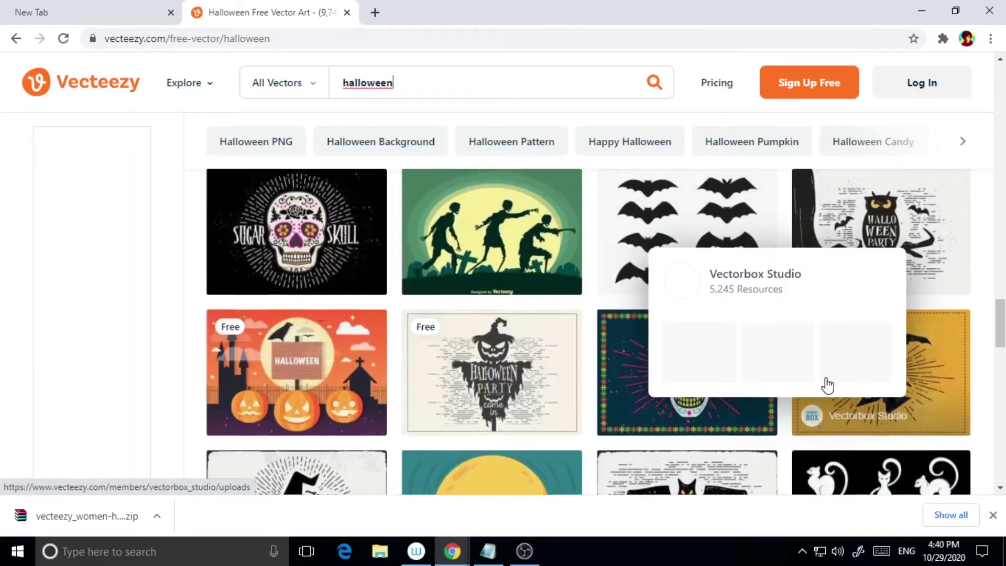
{"action": "left_click", "coordinate": [325, 270]}
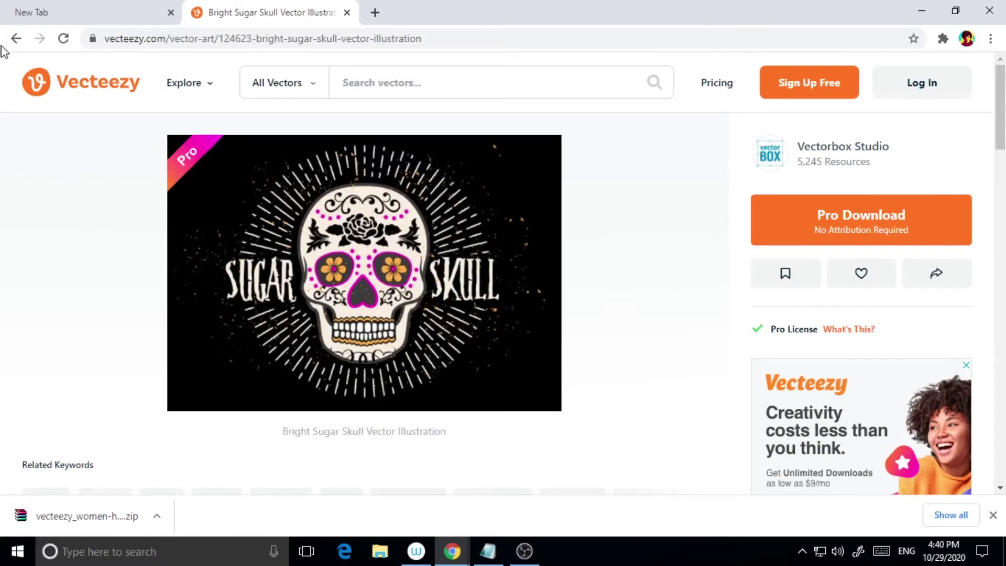
{"action": "left_click", "coordinate": [17, 38]}
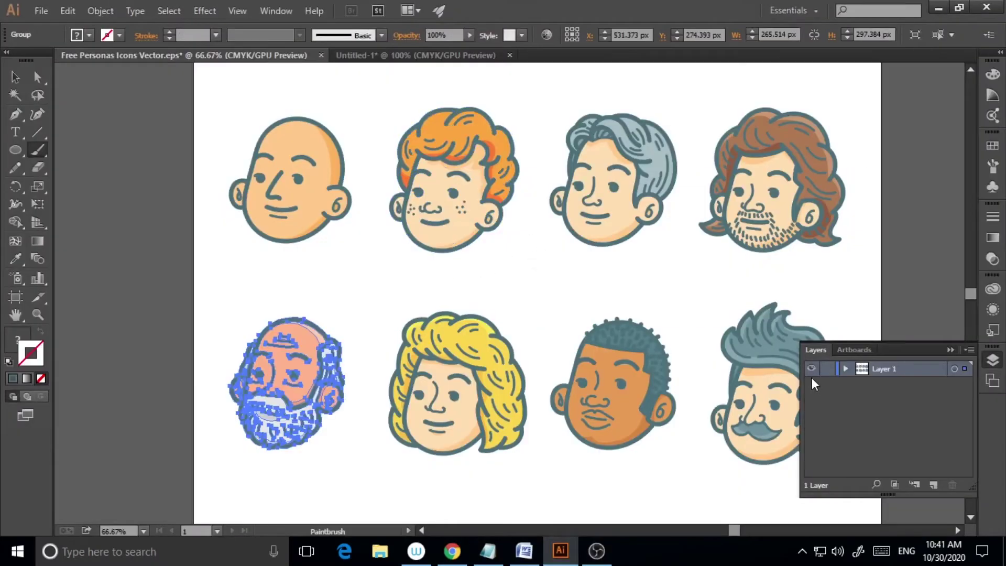
Step: In Adobe Illustrator, deselect the orange-haired head in Free Personas Icons Vector.eps and switch to the Untitled-1 document with its layers displayed
{"action": "key", "text": "v"}
{"action": "left_click", "coordinate": [540, 382]}
{"action": "scroll", "coordinate": [595, 358], "scroll_direction": "down", "scroll_amount": 2}
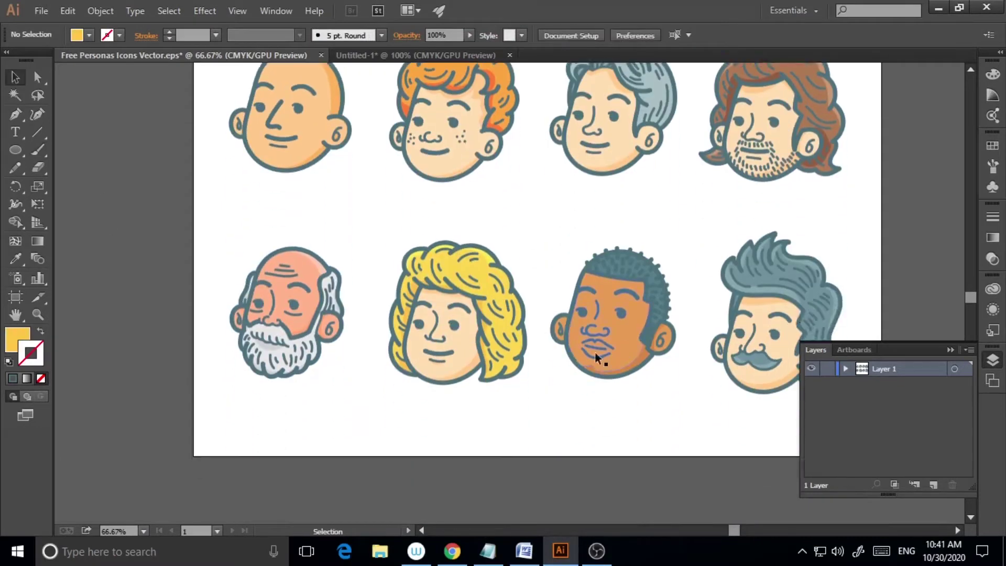
{"action": "left_click", "coordinate": [393, 55]}
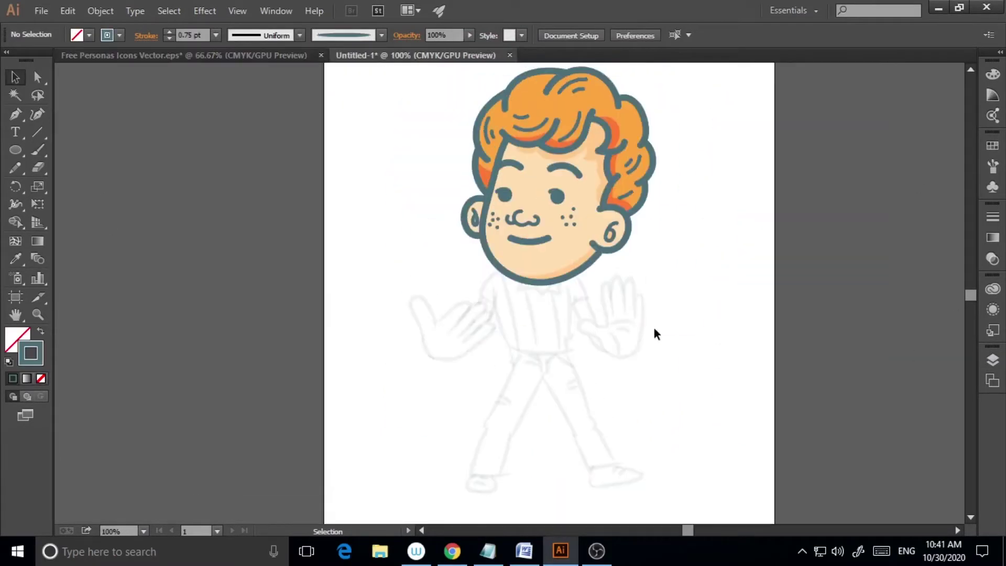
{"action": "left_click", "coordinate": [993, 362]}
Step: Trace the sketched shirt's left sleeve, side, hem and collar on Layer 3 with the Paintbrush tool
{"action": "key", "text": "b"}
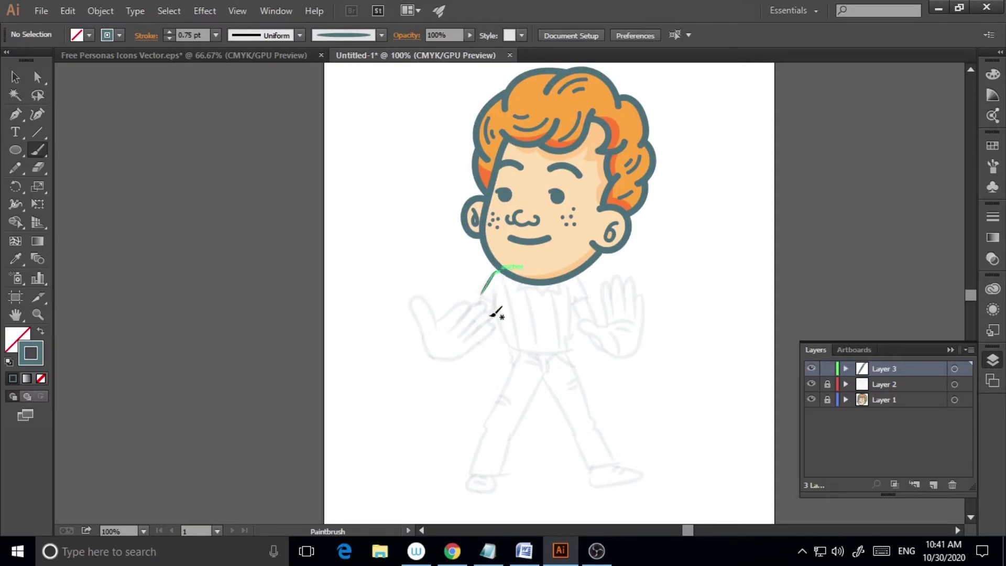
{"action": "left_click", "coordinate": [37, 314]}
{"action": "left_click", "coordinate": [563, 321]}
{"action": "left_click", "coordinate": [37, 151]}
{"action": "mouse_move", "coordinate": [458, 252]}
{"action": "left_mouse_down"}
{"action": "mouse_move", "coordinate": [406, 257]}
{"action": "mouse_move", "coordinate": [438, 264]}
{"action": "left_mouse_up"}
{"action": "left_click_drag", "start_coordinate": [417, 345], "coordinate": [420, 352]}
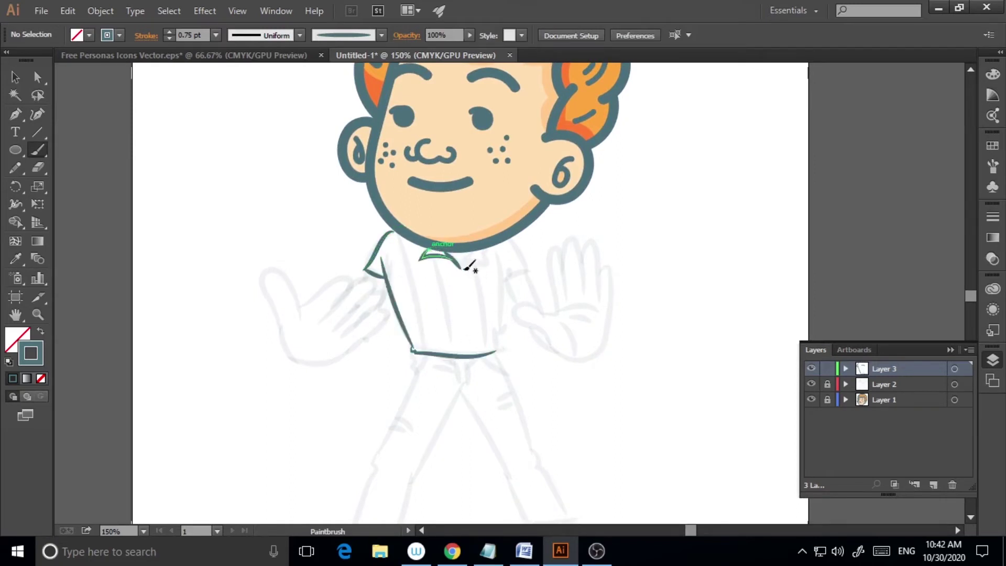
Step: Select the shirt collar strokes and set their stroke weight to 0.5 pt
{"action": "left_click", "coordinate": [18, 76]}
{"action": "left_click_drag", "start_coordinate": [405, 247], "coordinate": [483, 276]}
{"action": "left_click", "coordinate": [215, 36]}
{"action": "left_click", "coordinate": [237, 67]}
{"action": "left_click", "coordinate": [469, 397]}
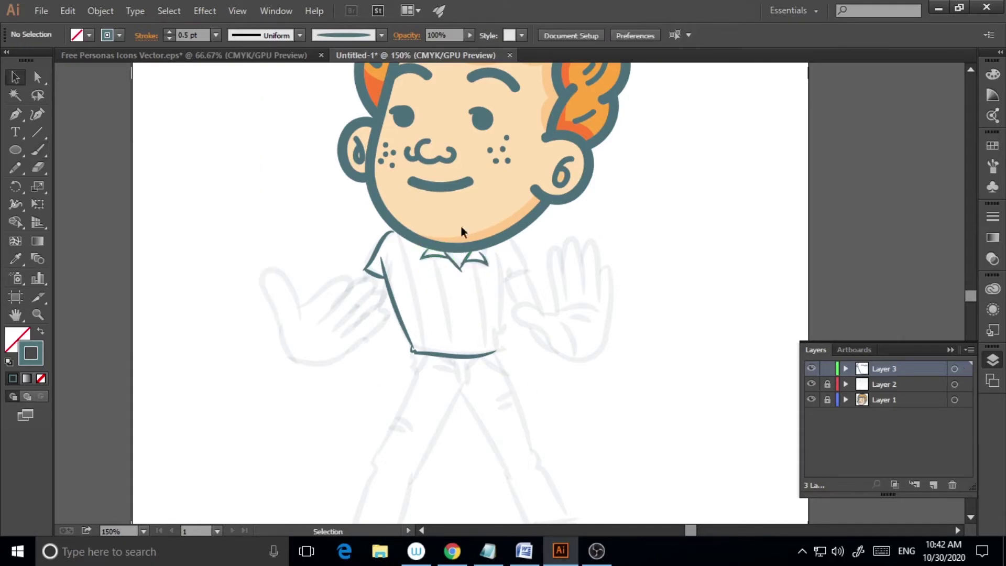
Step: Try to trace the left trouser leg's outer edge with the Pen tool and give it a 6 pt stroke
{"action": "left_click", "coordinate": [15, 114]}
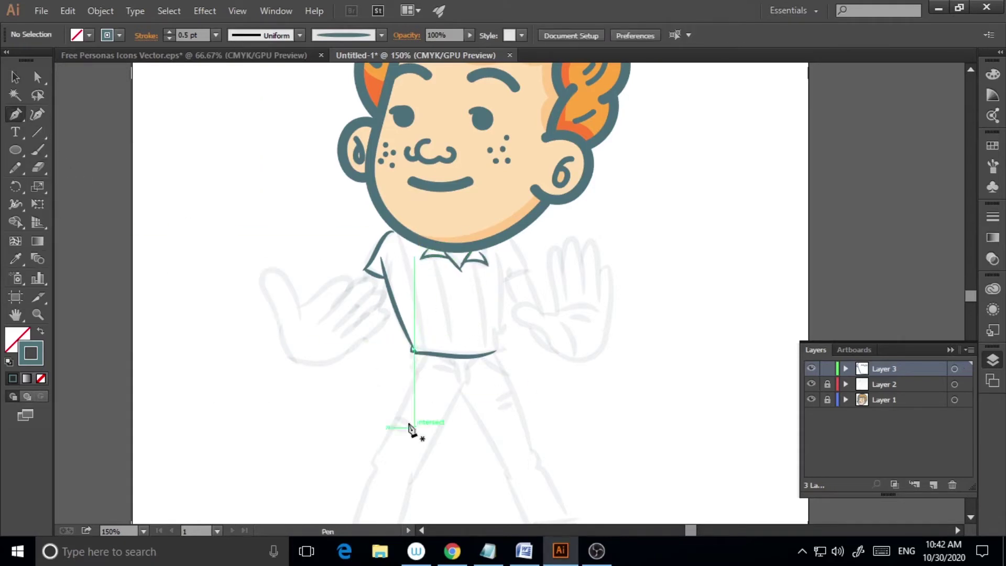
{"action": "left_click", "coordinate": [421, 355]}
{"action": "left_click", "coordinate": [417, 367]}
{"action": "left_click", "coordinate": [375, 455]}
{"action": "left_click", "coordinate": [375, 470]}
{"action": "left_click", "coordinate": [367, 484]}
{"action": "left_click", "coordinate": [15, 77]}
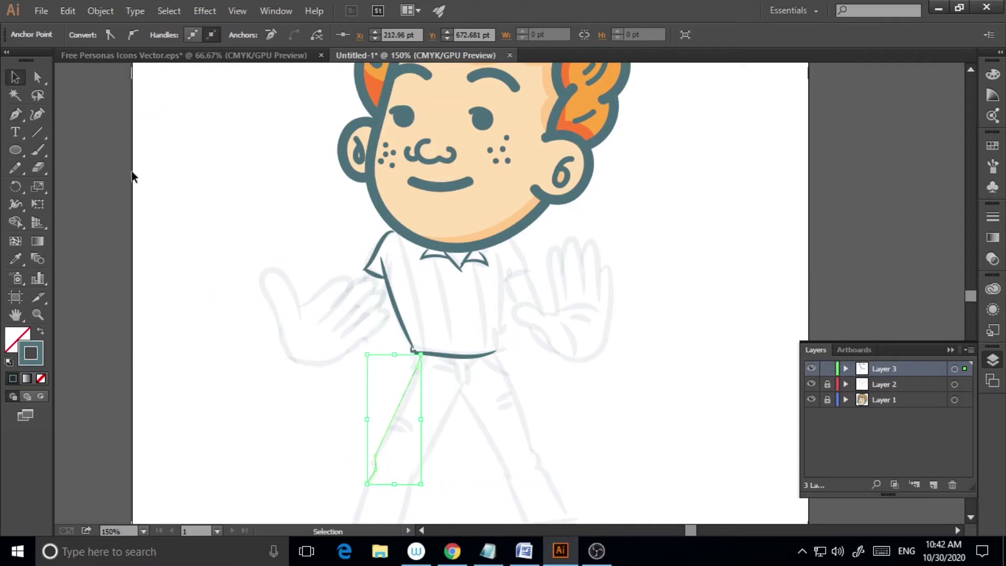
{"action": "left_click", "coordinate": [216, 35]}
{"action": "left_click", "coordinate": [236, 191]}
{"action": "left_click", "coordinate": [360, 468]}
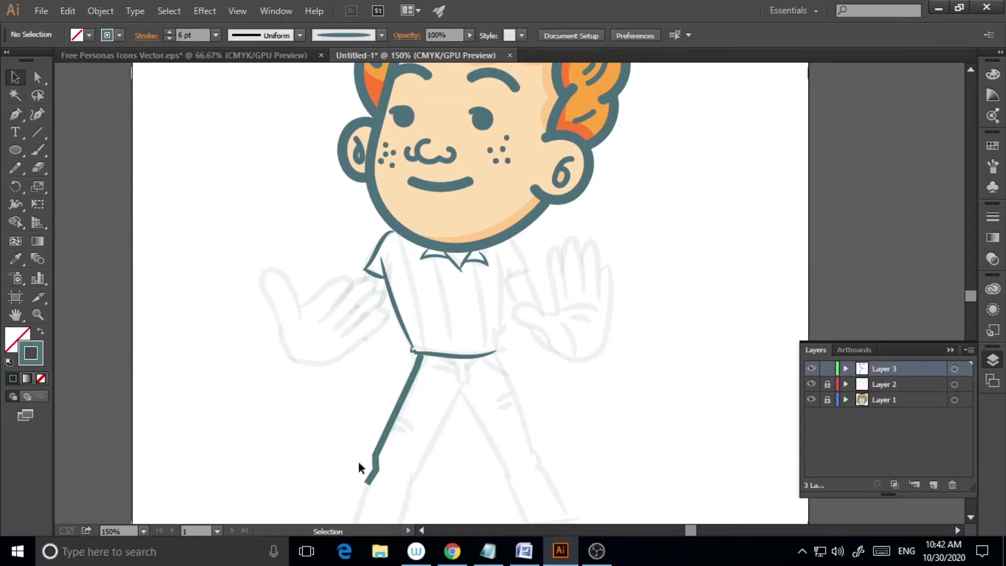
Step: Delete the pen-traced trouser leg path and activate the Paintbrush tool
{"action": "left_click", "coordinate": [410, 401]}
{"action": "key", "text": "Delete"}
{"action": "key", "text": "b"}
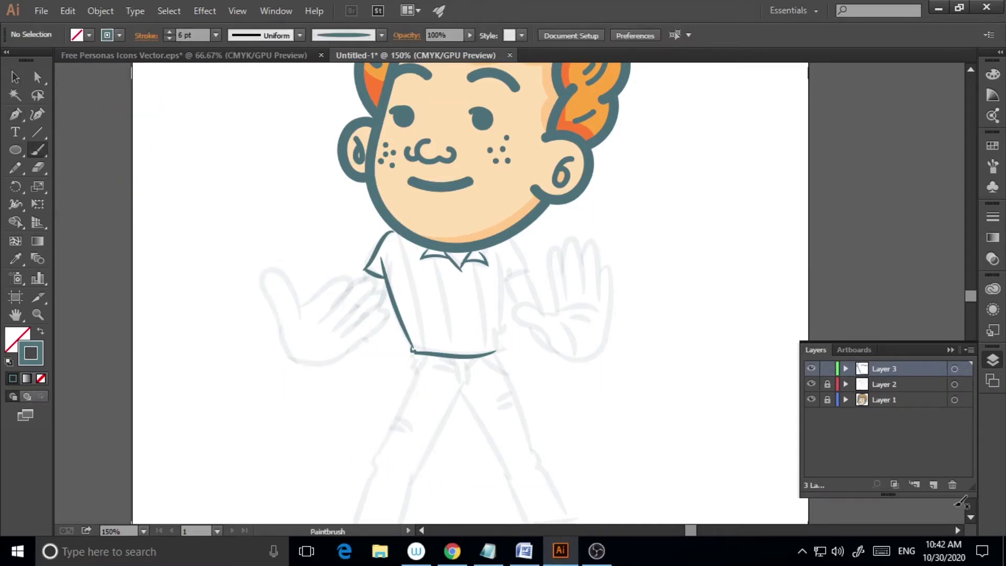
{"action": "scroll", "coordinate": [705, 386], "scroll_direction": "down", "scroll_amount": 2}
{"action": "scroll", "coordinate": [688, 485], "scroll_direction": "up", "scroll_amount": 2}
{"action": "left_click_drag", "start_coordinate": [420, 327], "coordinate": [446, 228]}
{"action": "scroll", "coordinate": [460, 254], "scroll_direction": "up", "scroll_amount": 1}
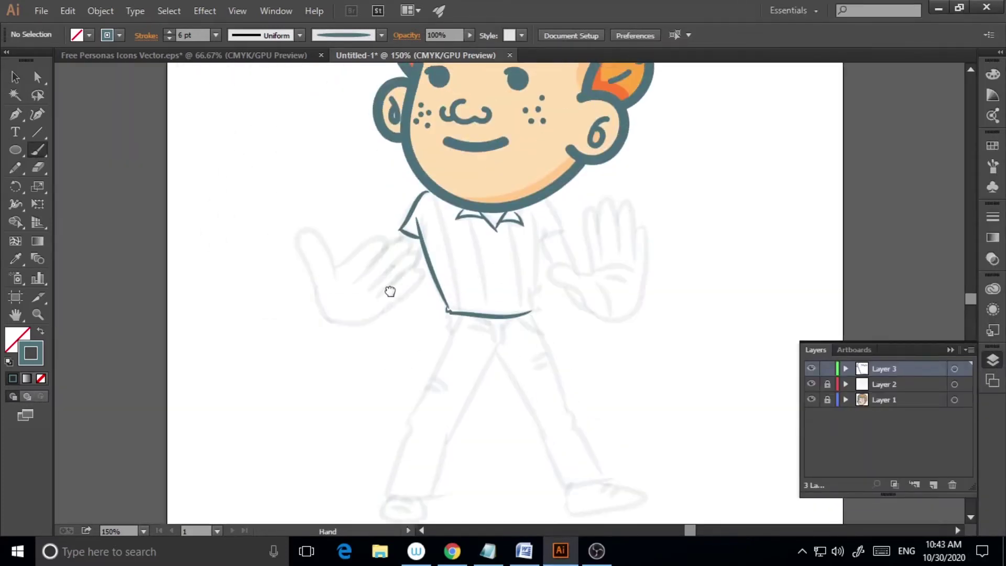
Step: Set the stroke weight to 0.75 pt and paint the trousers' short hip line below the left end of the shirt hem
{"action": "left_click", "coordinate": [216, 35]}
{"action": "left_click", "coordinate": [231, 94]}
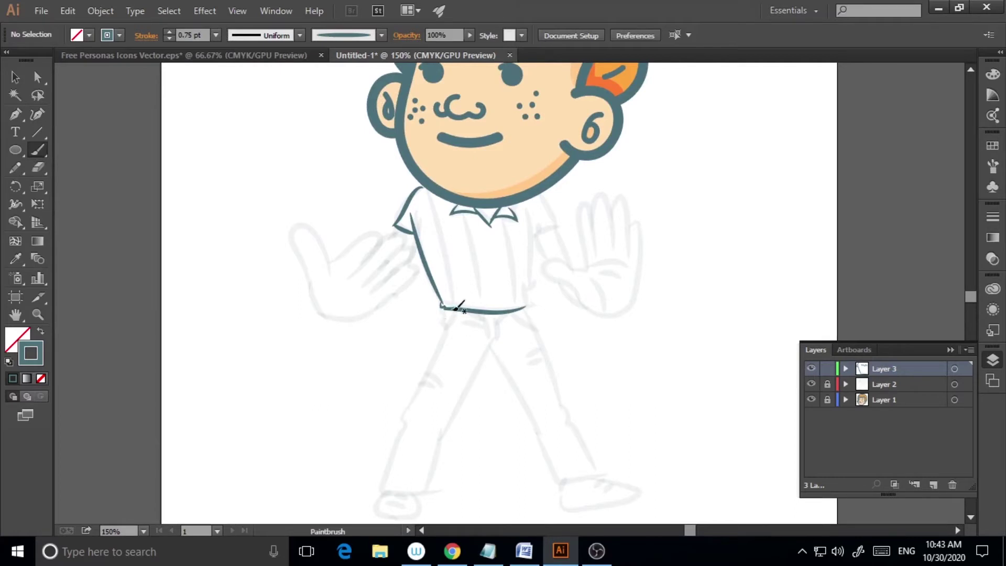
{"action": "left_click_drag", "start_coordinate": [444, 313], "coordinate": [442, 330]}
{"action": "left_click", "coordinate": [15, 78]}
{"action": "left_click", "coordinate": [441, 322]}
{"action": "left_click", "coordinate": [215, 35]}
{"action": "left_click", "coordinate": [231, 80]}
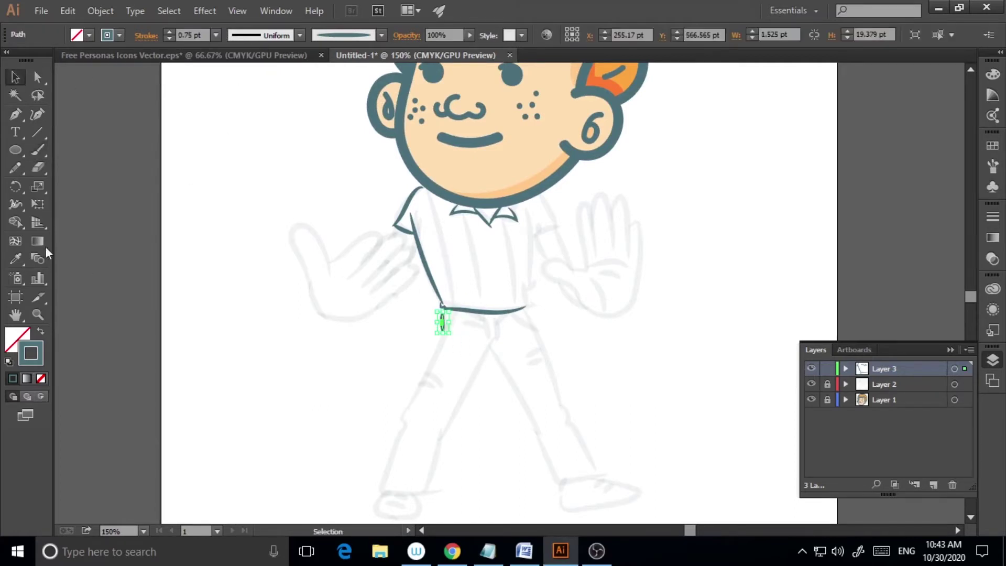
Step: Trace the outer and inner edges of both trouser legs and the waist drawstring with the Paintbrush tool
{"action": "left_click", "coordinate": [37, 150]}
{"action": "left_click_drag", "start_coordinate": [443, 334], "coordinate": [378, 491]}
{"action": "key", "text": "ctrl+z"}
{"action": "left_click", "coordinate": [461, 334], "text": "ctrl"}
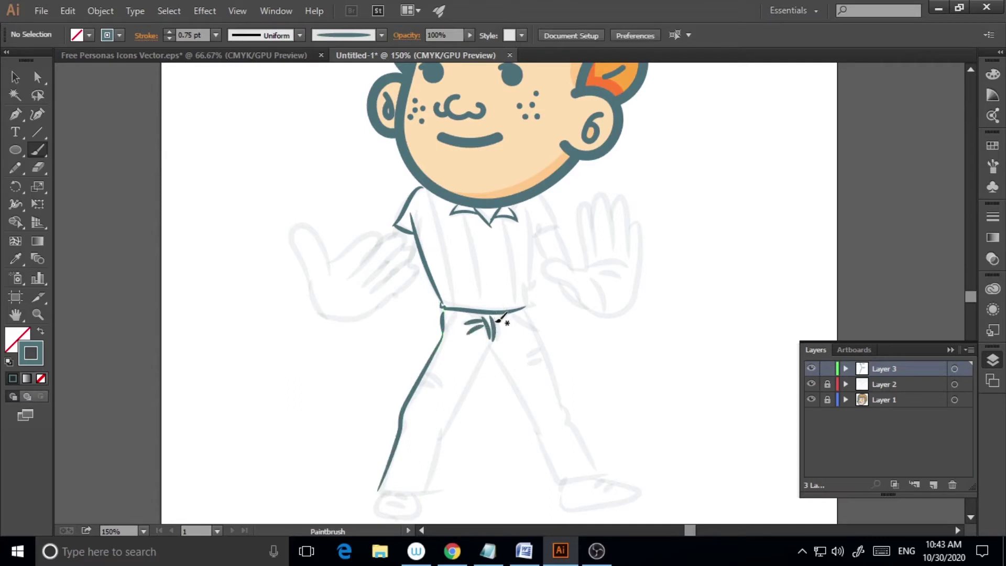
{"action": "left_click_drag", "start_coordinate": [575, 418], "coordinate": [593, 474]}
{"action": "left_click_drag", "start_coordinate": [486, 340], "coordinate": [560, 483]}
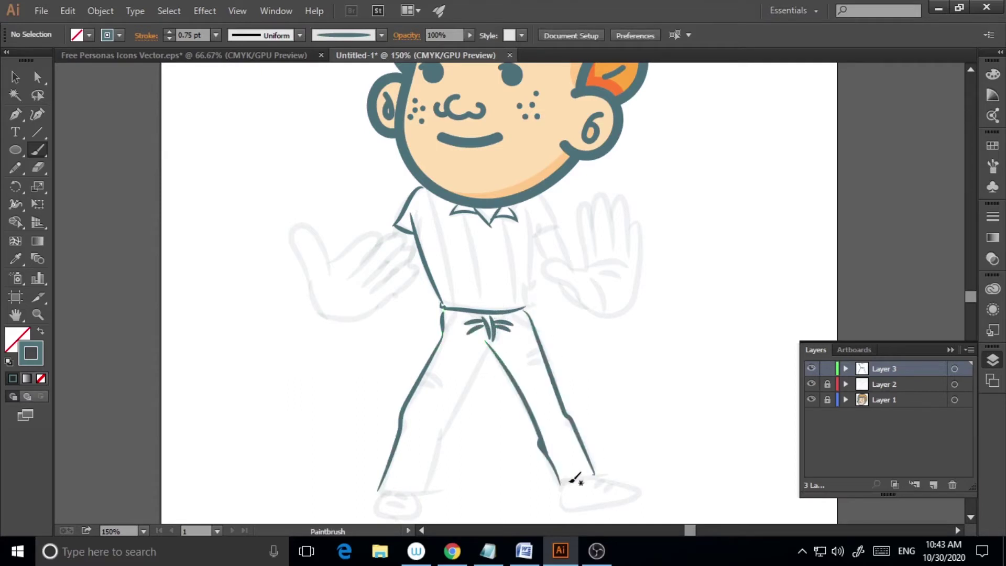
{"action": "left_click_drag", "start_coordinate": [444, 442], "coordinate": [443, 443]}
Step: Trace the shirt's right sleeve and side, and undo the trial vertical stripes on its front
{"action": "scroll", "coordinate": [970, 96], "scroll_direction": "up", "scroll_amount": 2}
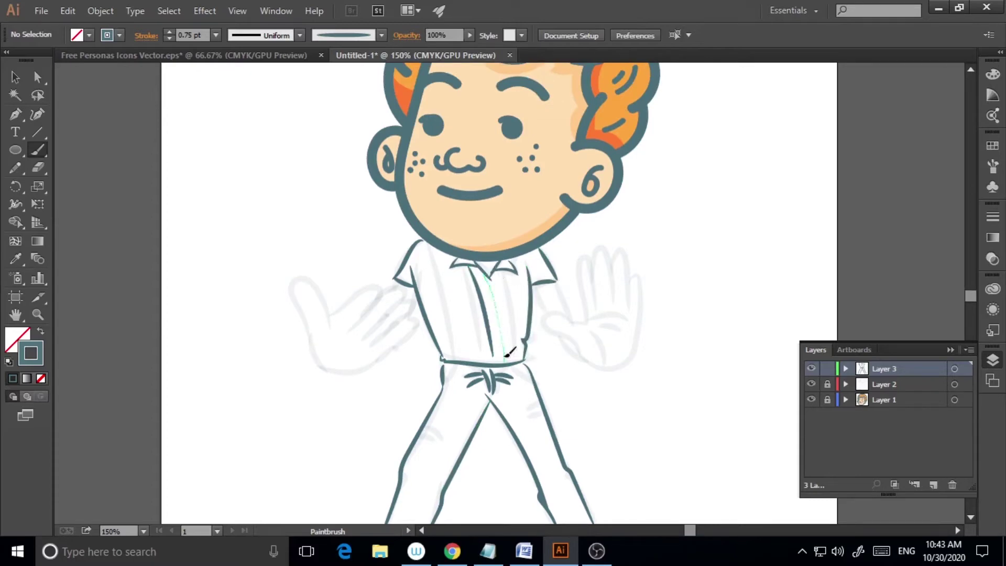
{"action": "key", "text": "ctrl+z"}
{"action": "key", "text": "ctrl+z"}
{"action": "key", "text": "ctrl+z"}
{"action": "key", "text": "ctrl+z"}
{"action": "key", "text": "ctrl+z"}
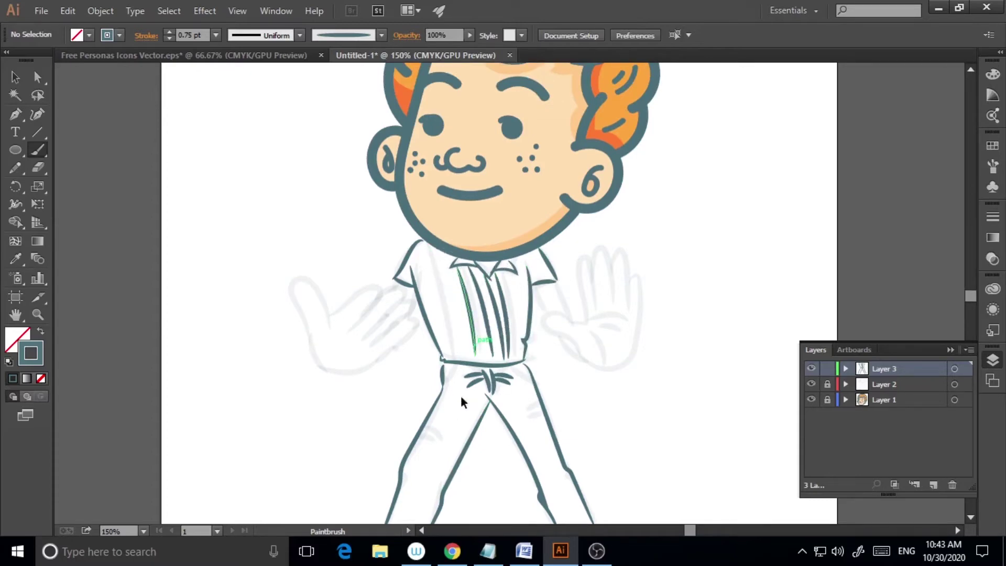
Step: Trace the thumb, fingers and palm of the open hand on the left, undoing the thumbnail and misplaced strokes
{"action": "left_click_drag", "start_coordinate": [330, 325], "coordinate": [328, 328]}
{"action": "left_click_drag", "start_coordinate": [288, 291], "coordinate": [295, 297]}
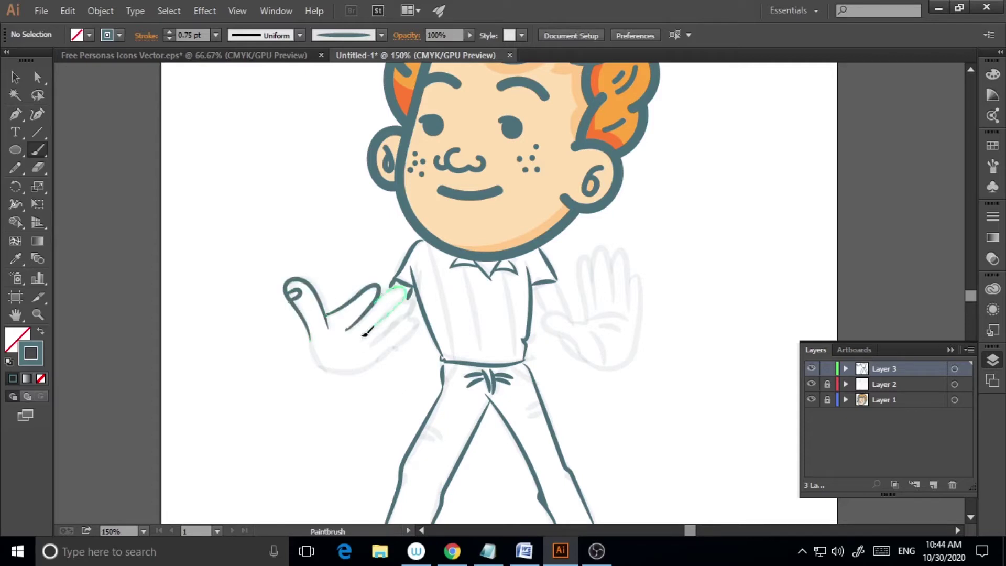
{"action": "left_click_drag", "start_coordinate": [308, 327], "coordinate": [309, 330]}
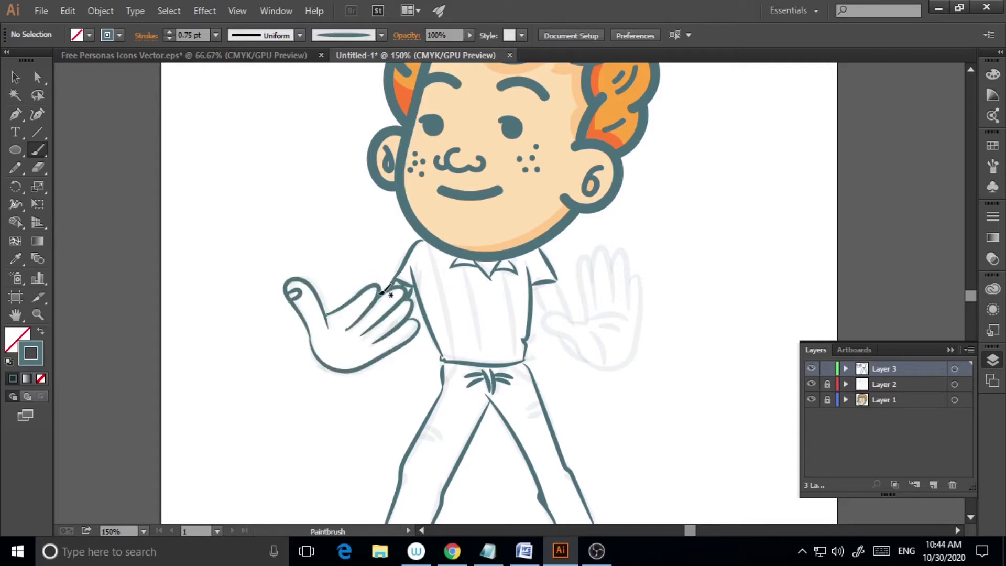
{"action": "key", "text": "ctrl+z"}
{"action": "key", "text": "ctrl+z"}
{"action": "key", "text": "ctrl+z"}
{"action": "key", "text": "ctrl+z"}
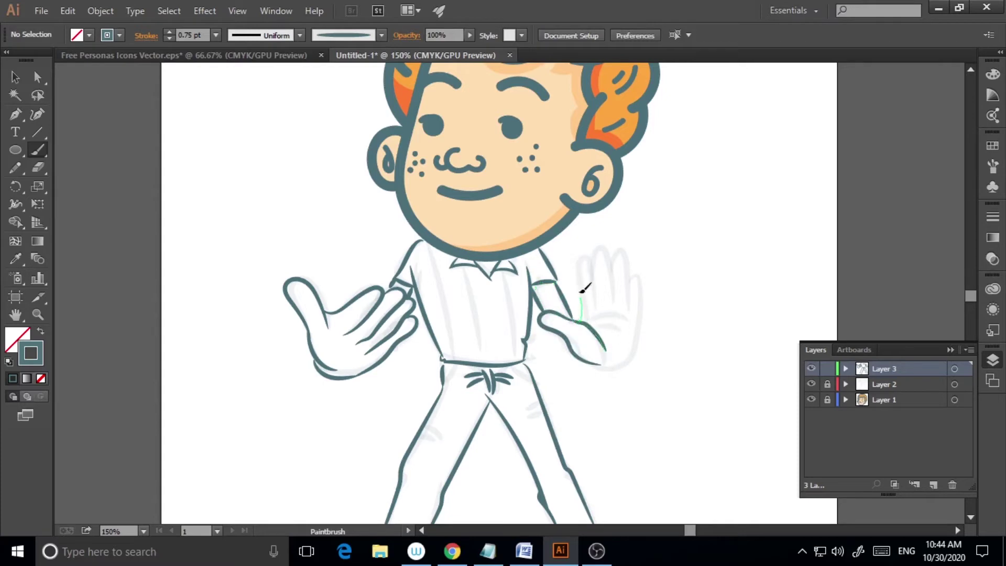
Step: Trace the raised hand on the right with its fingers, palm edge and palm creases, undoing misplaced strokes
{"action": "key", "text": "ctrl+z"}
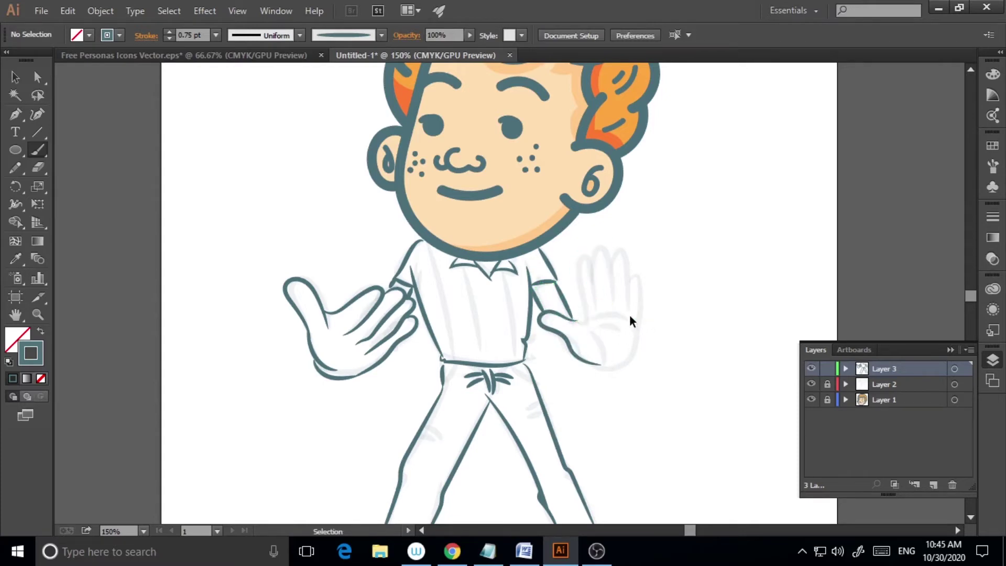
{"action": "left_click_drag", "start_coordinate": [588, 257], "coordinate": [593, 258]}
{"action": "key", "text": "ctrl+z"}
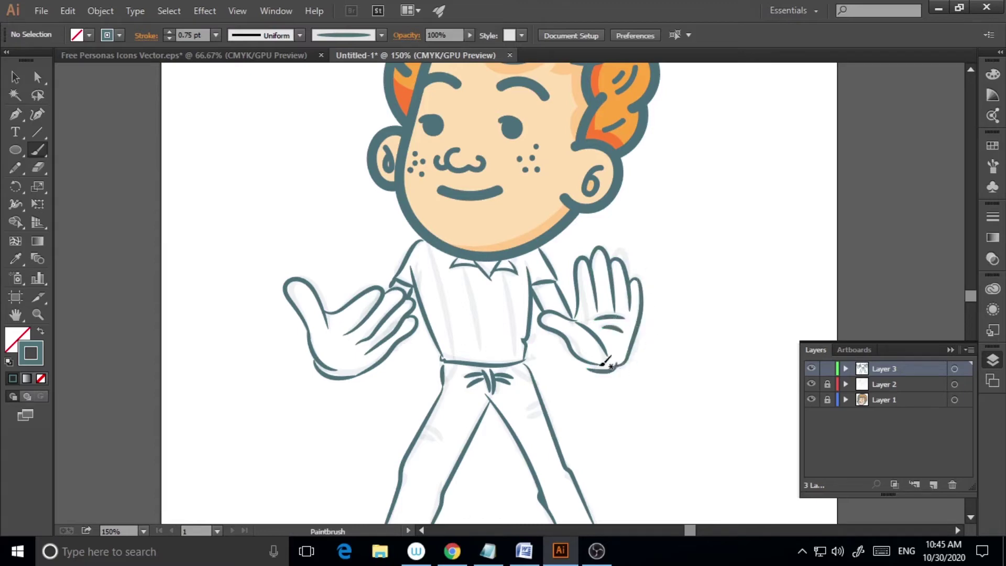
Step: Paint vertical stripes down the shirt front and a waistband line across the top of the trousers
{"action": "left_click_drag", "start_coordinate": [428, 246], "coordinate": [455, 359]}
{"action": "mouse_move", "coordinate": [462, 269]}
{"action": "left_mouse_down"}
{"action": "mouse_move", "coordinate": [479, 319]}
{"action": "mouse_move", "coordinate": [513, 311]}
{"action": "mouse_move", "coordinate": [483, 361]}
{"action": "left_mouse_up"}
{"action": "left_click_drag", "start_coordinate": [502, 274], "coordinate": [514, 362]}
{"action": "left_click_drag", "start_coordinate": [443, 370], "coordinate": [528, 372]}
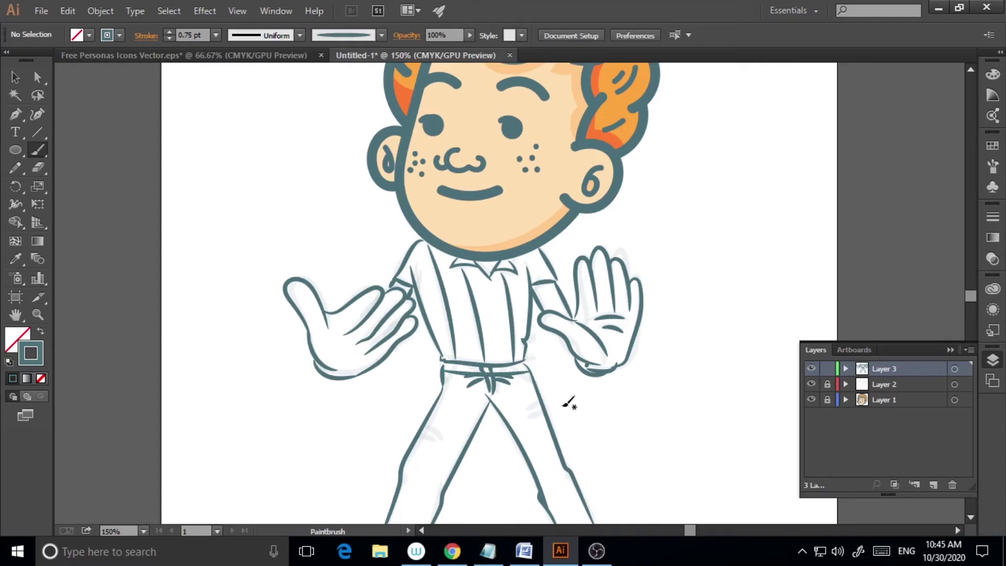
Step: Trace the left trouser cuff and the left shoe with the Paintbrush tool, undoing the misplaced stroke
{"action": "key", "text": "ctrl+minus"}
{"action": "key", "text": "ctrl+minus"}
{"action": "key", "text": "z"}
{"action": "left_click", "coordinate": [506, 351]}
{"action": "left_click", "coordinate": [507, 352]}
{"action": "key", "text": "b"}
{"action": "mouse_move", "coordinate": [403, 342]}
{"action": "left_mouse_down"}
{"action": "mouse_move", "coordinate": [436, 348]}
{"action": "mouse_move", "coordinate": [402, 333]}
{"action": "left_mouse_up"}
{"action": "mouse_move", "coordinate": [426, 335]}
{"action": "left_mouse_down"}
{"action": "mouse_move", "coordinate": [434, 351]}
{"action": "mouse_move", "coordinate": [421, 337]}
{"action": "left_mouse_up"}
{"action": "key", "text": "ctrl+z"}
Step: Trace the right shoe and trouser cuff, undo the poor sole strokes and repaint the shoe with its lace detail
{"action": "left_click_drag", "start_coordinate": [500, 388], "coordinate": [511, 398]}
{"action": "mouse_move", "coordinate": [583, 331]}
{"action": "left_mouse_down"}
{"action": "mouse_move", "coordinate": [632, 328]}
{"action": "mouse_move", "coordinate": [613, 328]}
{"action": "mouse_move", "coordinate": [596, 355]}
{"action": "left_mouse_up"}
{"action": "left_click_drag", "start_coordinate": [584, 329], "coordinate": [605, 358]}
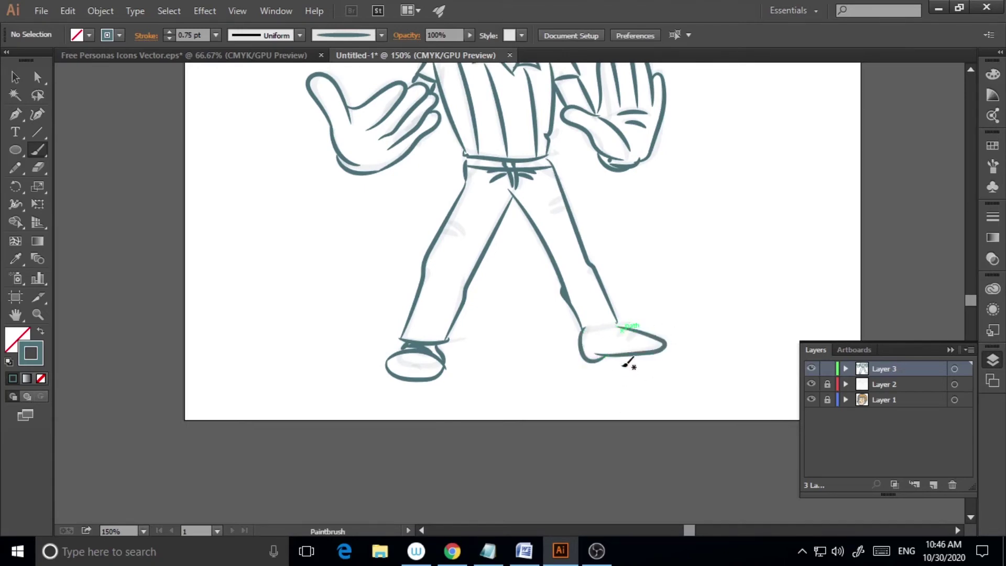
{"action": "key", "text": "ctrl+z"}
{"action": "key", "text": "ctrl+z"}
{"action": "left_click_drag", "start_coordinate": [623, 335], "coordinate": [614, 356]}
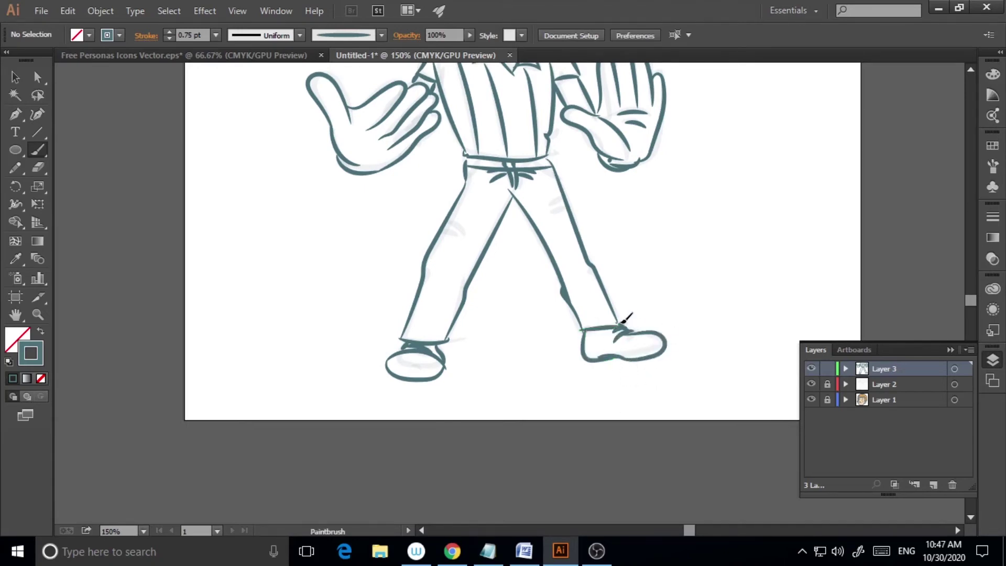
Step: Hide the Layer 2 pencil sketch and check the inked figure as a whole
{"action": "key", "text": "ctrl+minus"}
{"action": "key", "text": "ctrl+minus"}
{"action": "left_click", "coordinate": [811, 384]}
{"action": "key", "text": "ctrl+minus"}
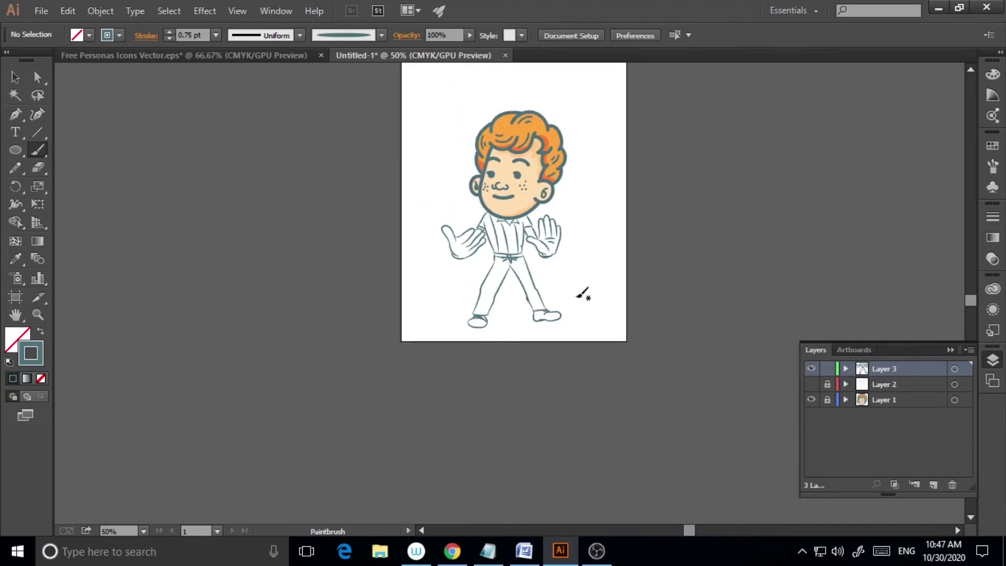
Step: Erase the vertical stripes from the shirt and paint a polka-dot pattern in their place
{"action": "key", "text": "shift+e"}
{"action": "key", "text": "ctrl+plus"}
{"action": "key", "text": "ctrl+plus"}
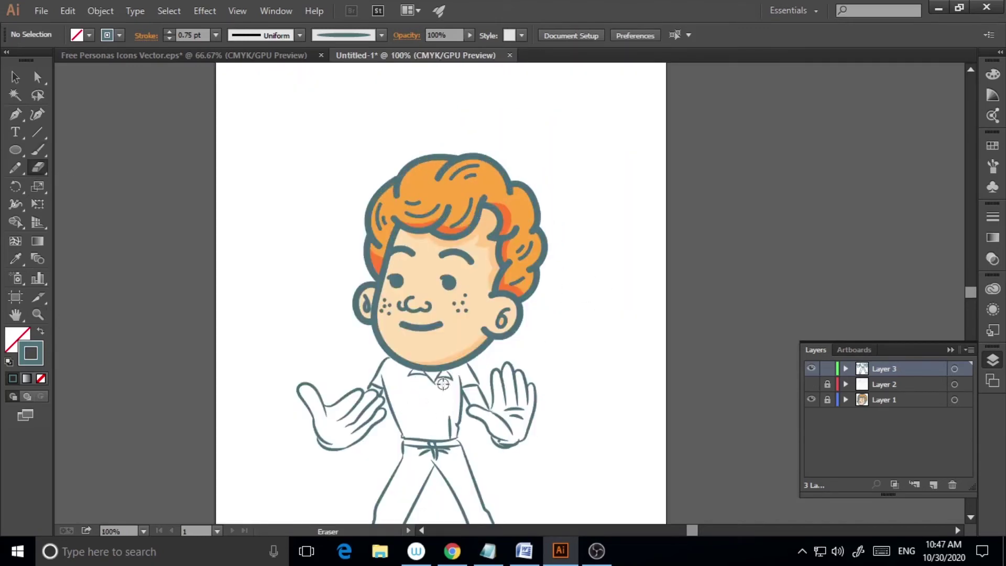
{"action": "key", "text": "b"}
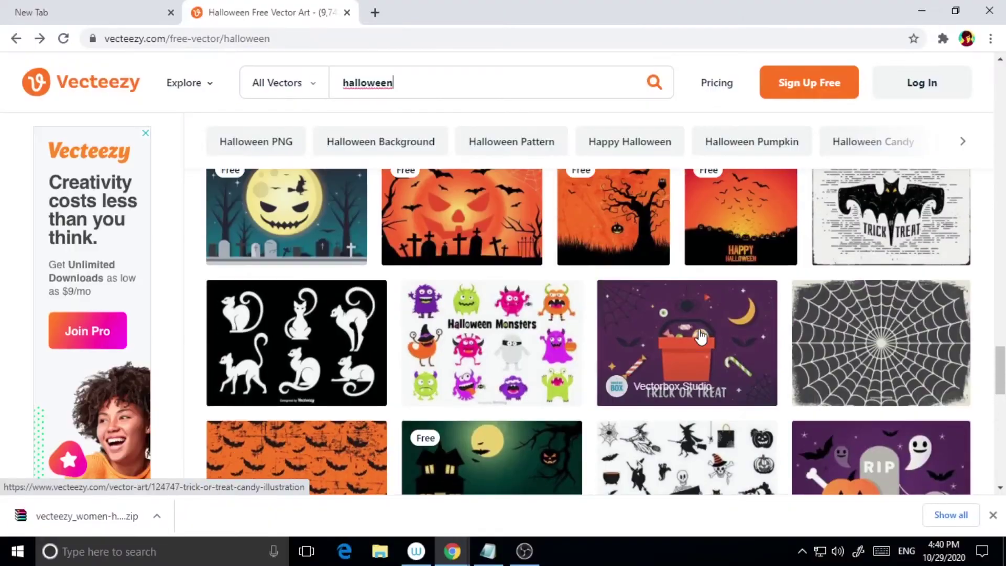
Step: In the browser, view the bat silhouettes vector from Vecteezy's halloween results and return to the results
{"action": "scroll", "coordinate": [317, 115], "scroll_direction": "up", "scroll_amount": 10}
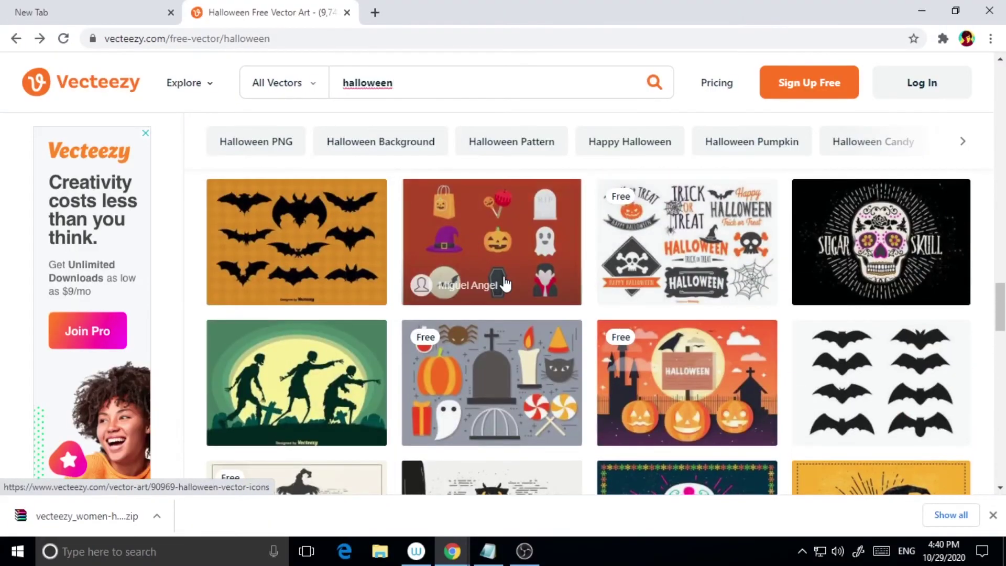
{"action": "left_click", "coordinate": [299, 213]}
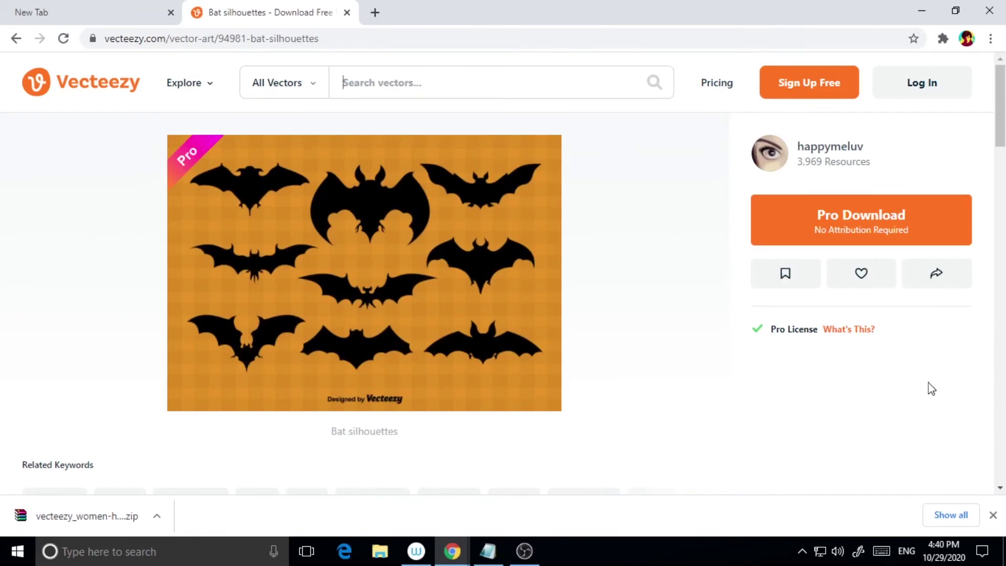
{"action": "left_click", "coordinate": [16, 38]}
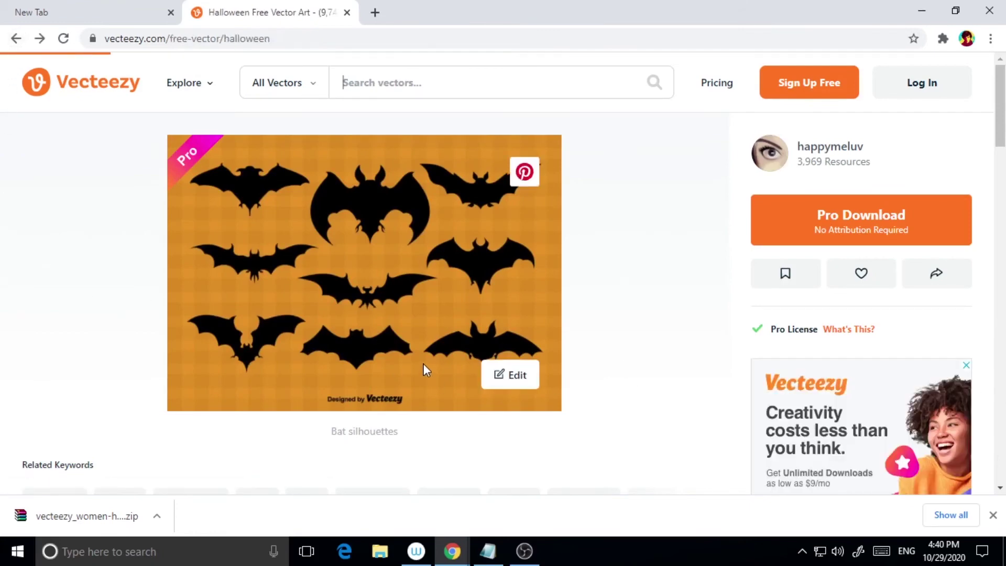